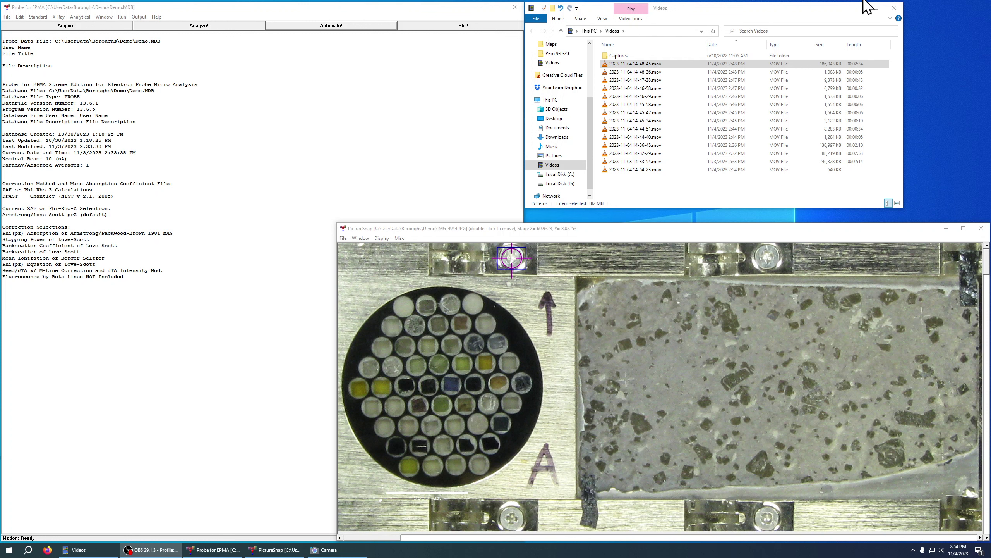
# Switch from the PictureSnap photo back to the Probe for EPMA window showing Demo.MDB
pyautogui.click(749, 231)
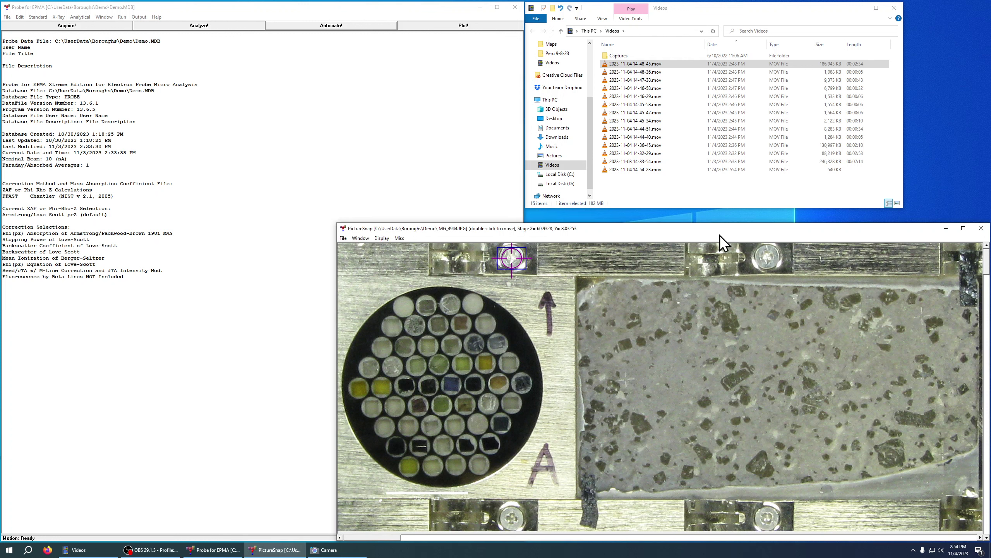
pyautogui.click(363, 15)
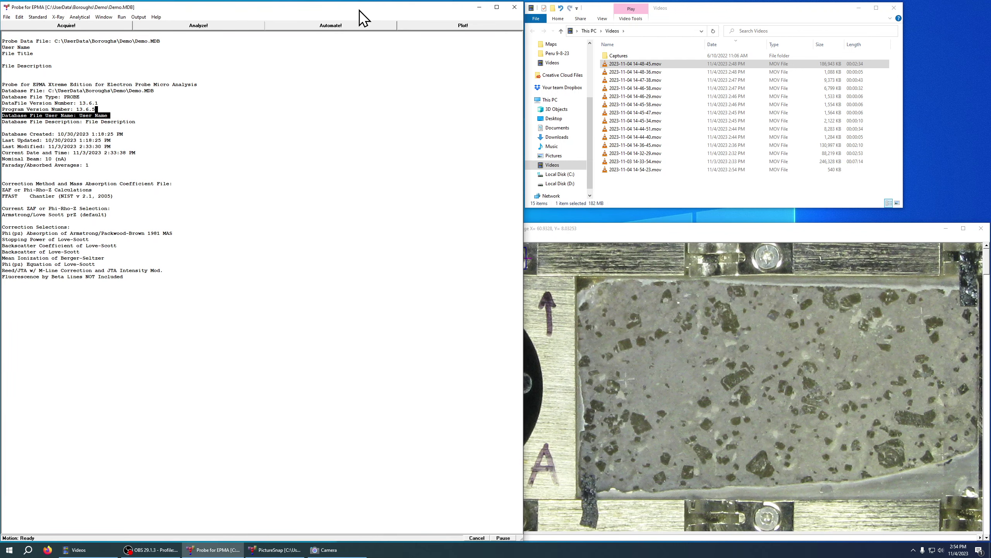
# Open Automate!, toggle Wavescans then Standards, and select all standard position samples in POSITION.MDB
pyautogui.click(346, 27)
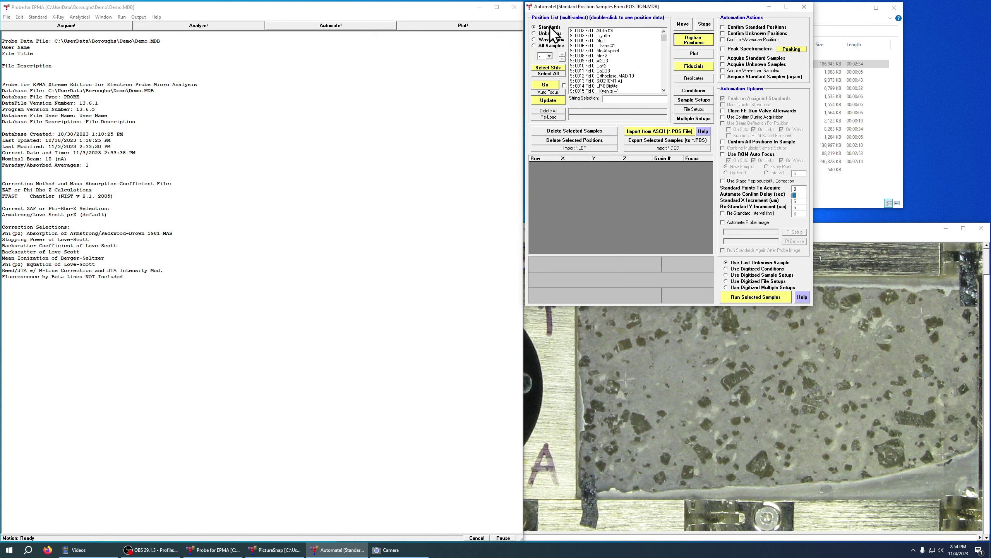
pyautogui.click(550, 39)
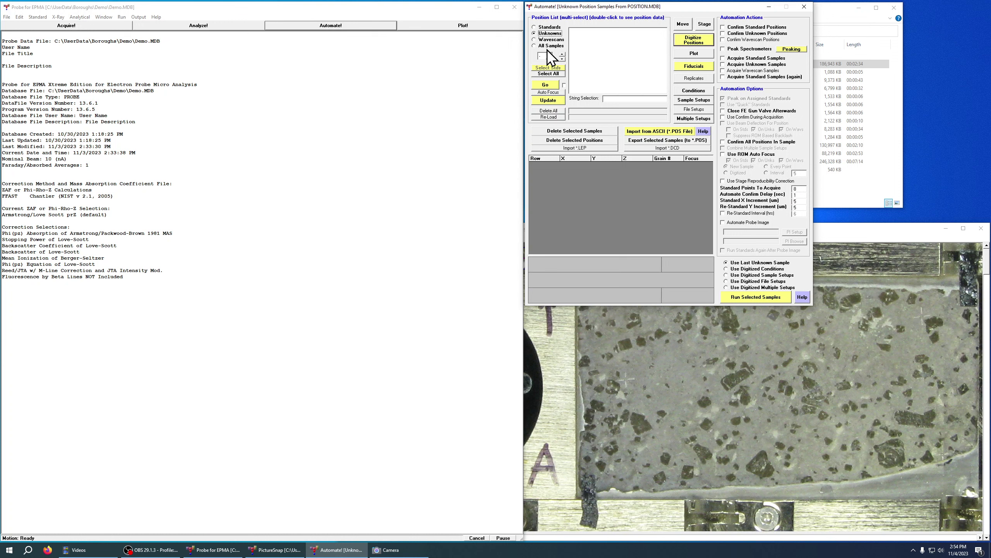
pyautogui.click(550, 26)
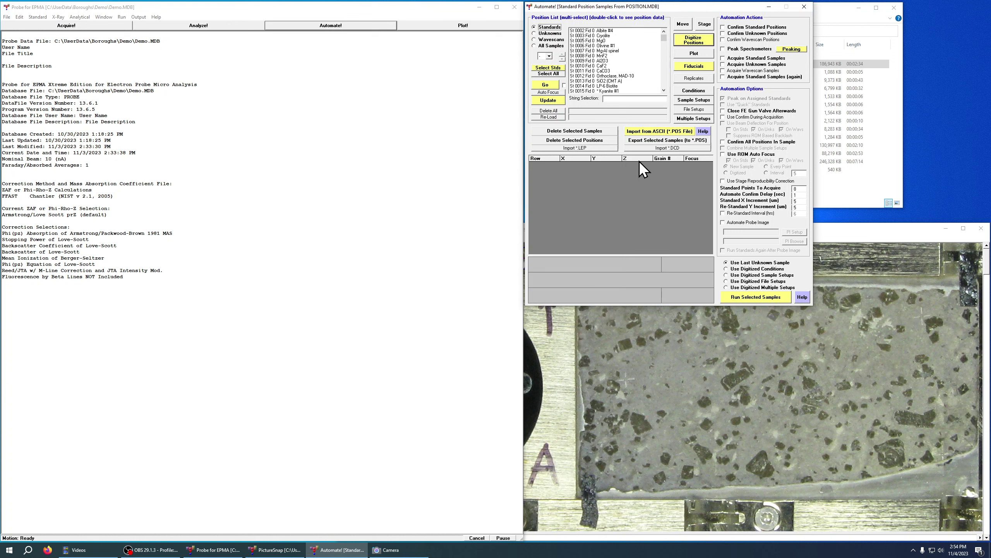
pyautogui.moveTo(616, 35); pyautogui.dragTo(601, 96)
pyautogui.scroll(-3, 663, 39)
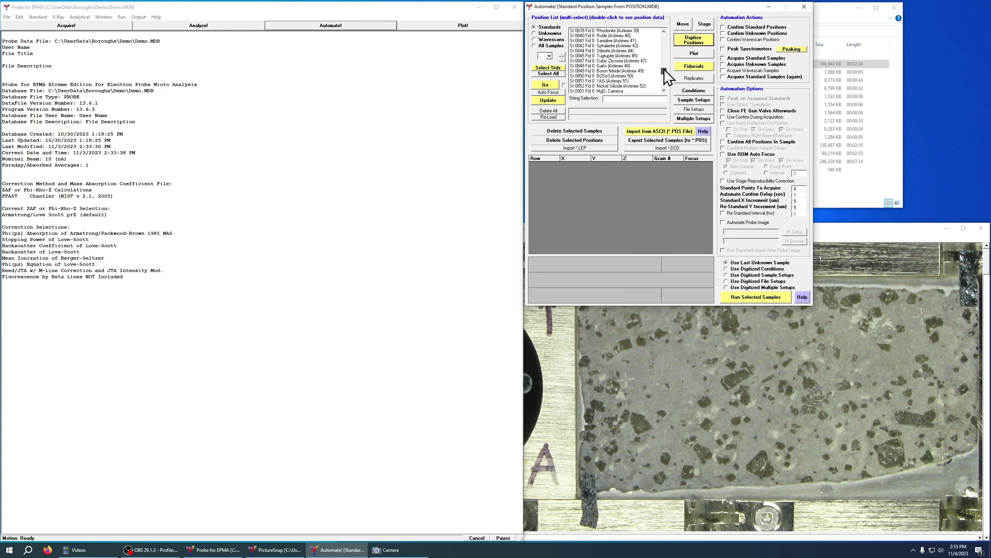
pyautogui.scroll(5, 667, 38)
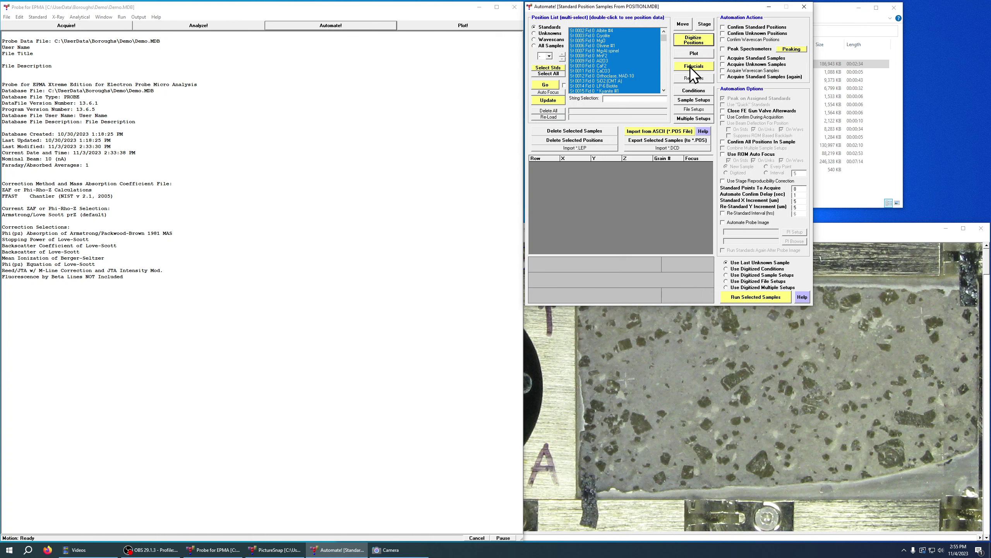
# Open Digitize Sample Positions and load standard 17 Anhydrite #4 with its eight stored positions
pyautogui.click(693, 40)
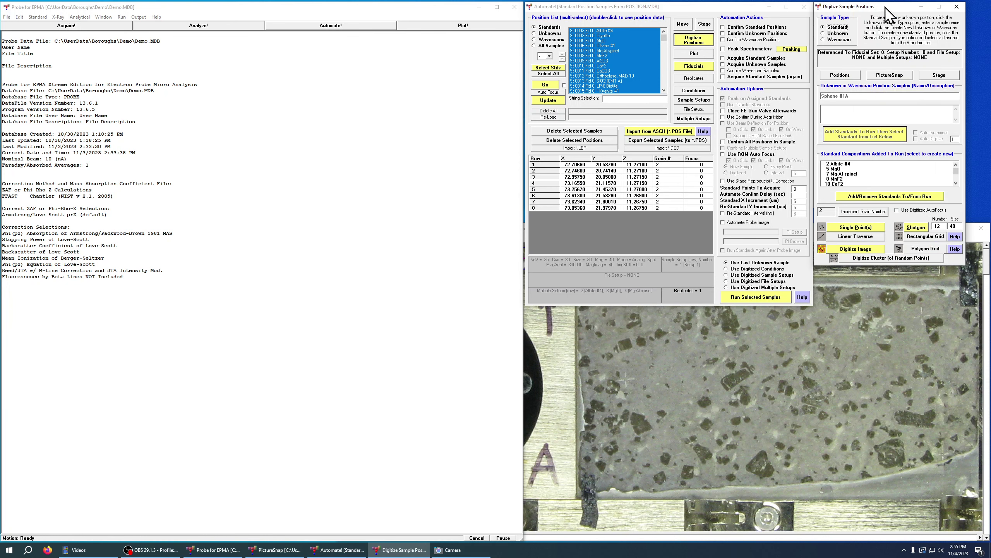
pyautogui.click(886, 176)
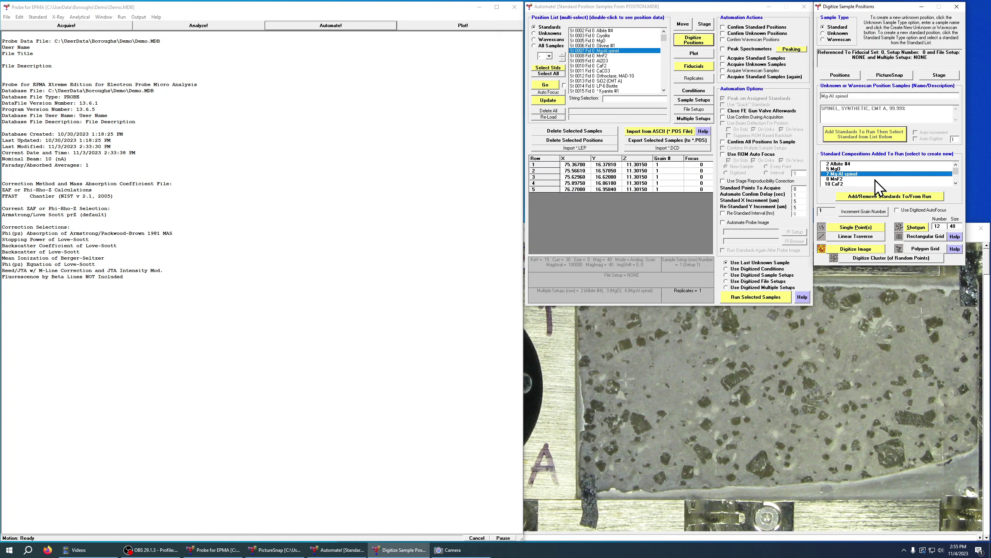
pyautogui.scroll(-2, 871, 178)
pyautogui.click(857, 173)
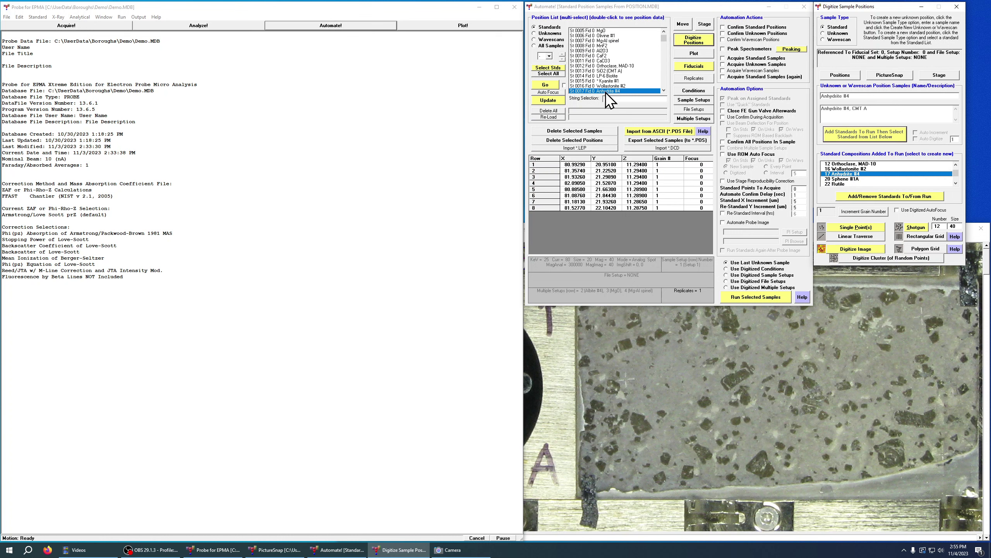
pyautogui.scroll(-5, 894, 179)
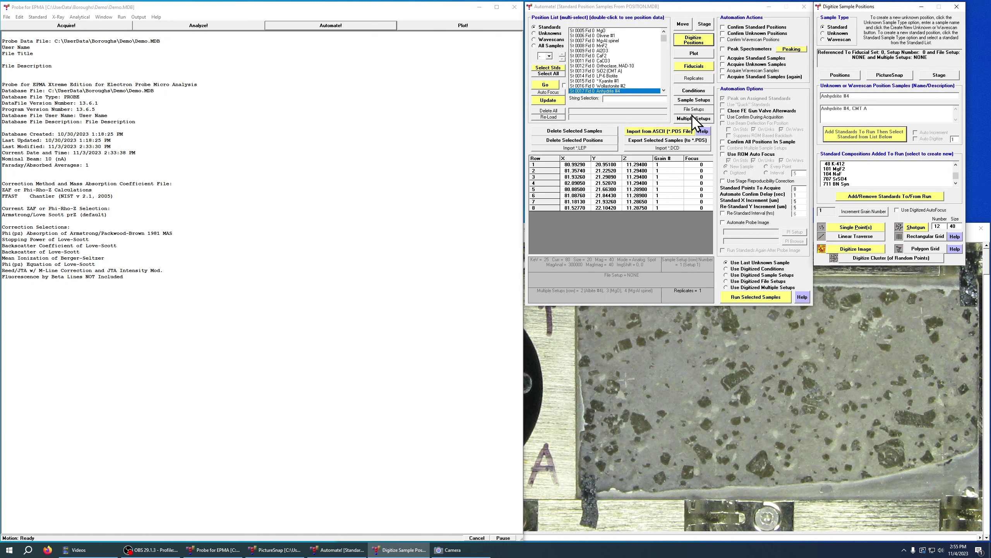
pyautogui.moveTo(665, 36)
pyautogui.mouseDown()
pyautogui.moveTo(667, 70)
pyautogui.moveTo(661, 34)
pyautogui.mouseUp()
pyautogui.scroll(3, 866, 176)
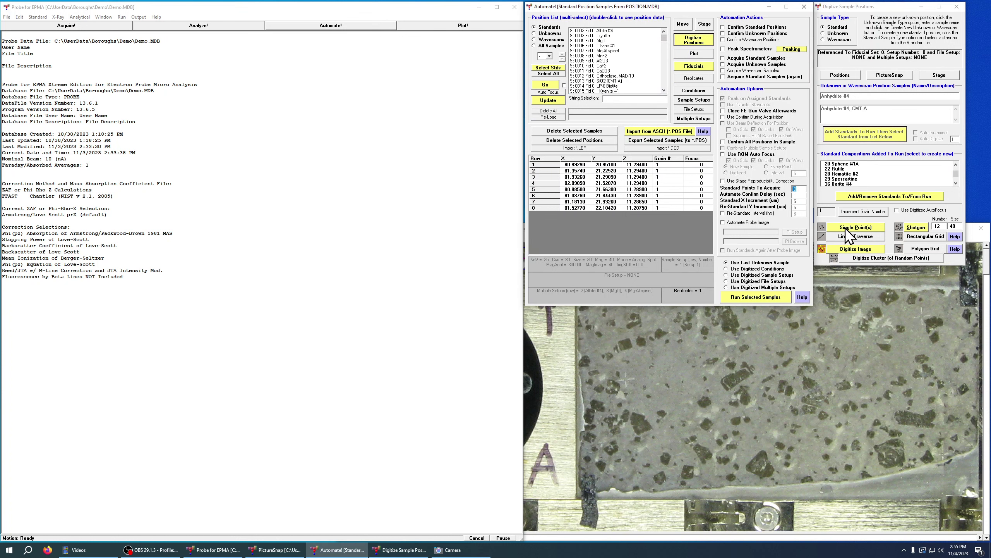
# Double-click a grain in the round standard mount on the PictureSnap photo to drive the stage there
pyautogui.click(688, 372)
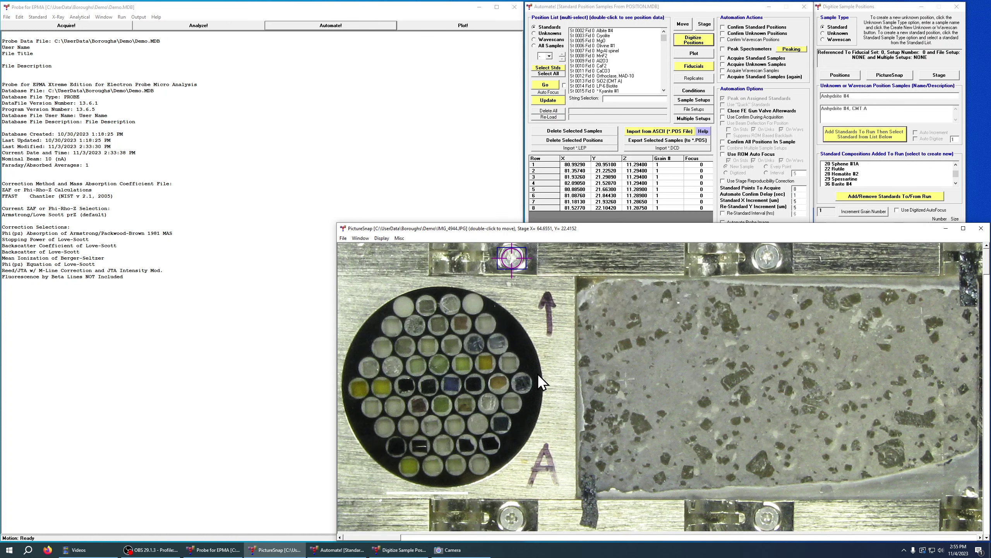
pyautogui.doubleClick(441, 405)
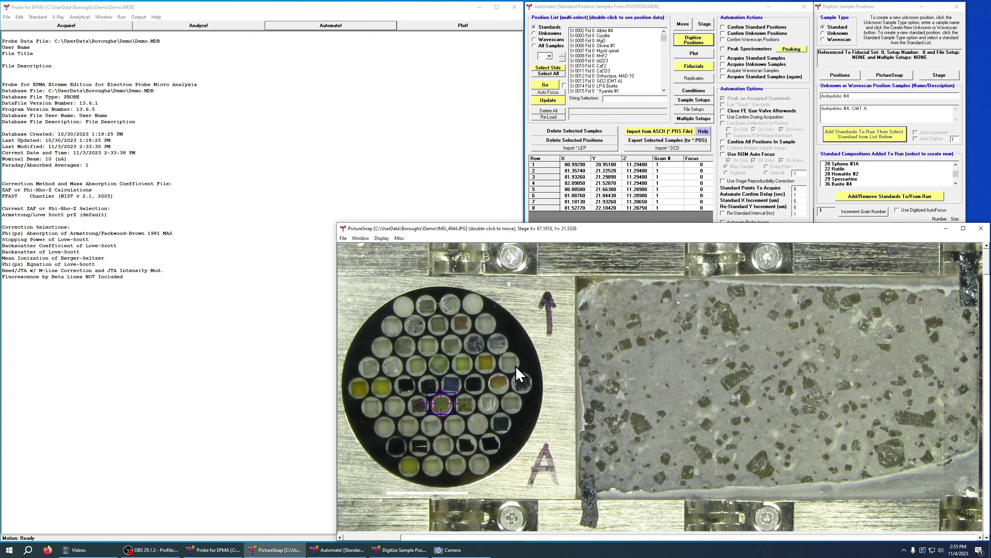
# Restore the Camera view of the JEOL monitors to confirm the standard is under the crosshair
pyautogui.click(457, 549)
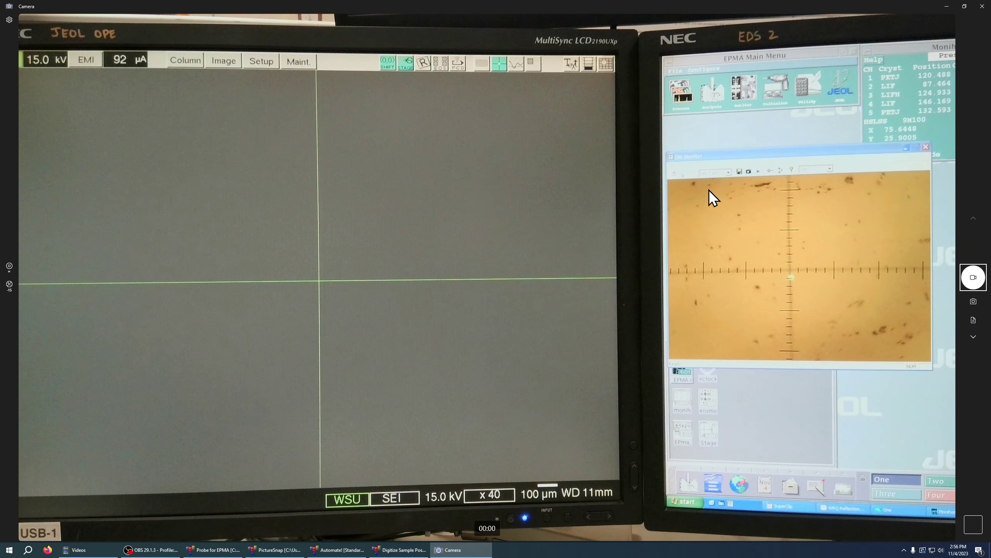
# Hide Camera, bring Automate! and Digitize forward, and select standard 16 Wollastonite #2
pyautogui.click(947, 6)
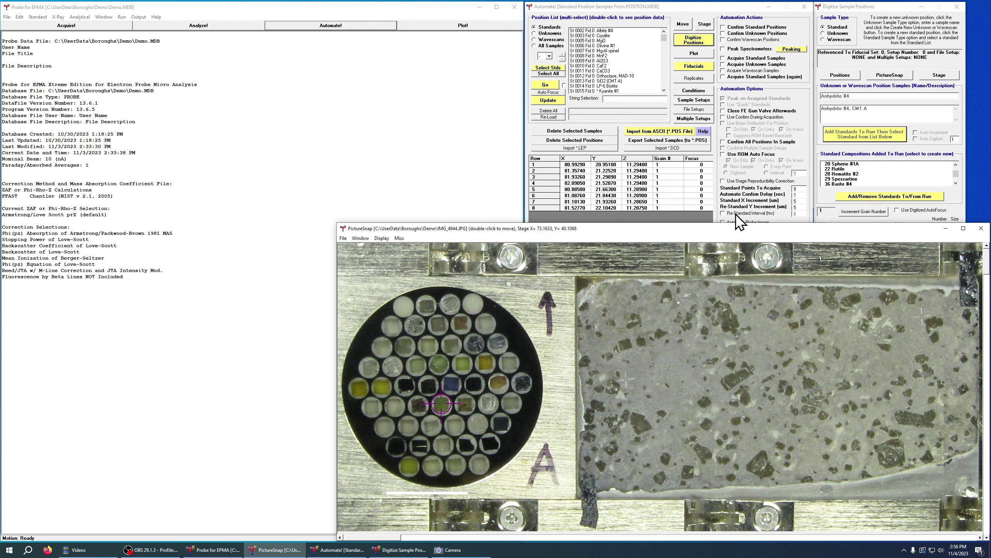
pyautogui.click(666, 6)
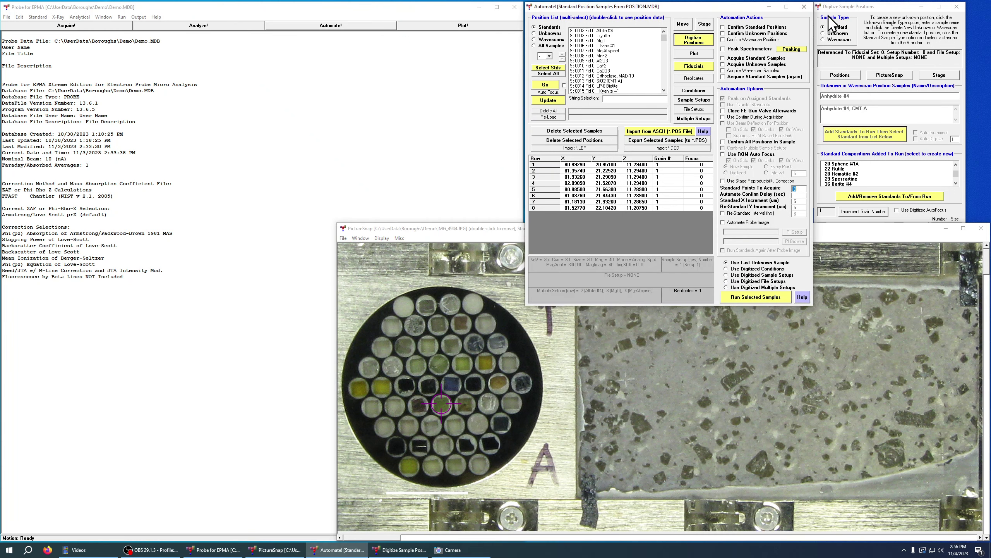
pyautogui.click(857, 7)
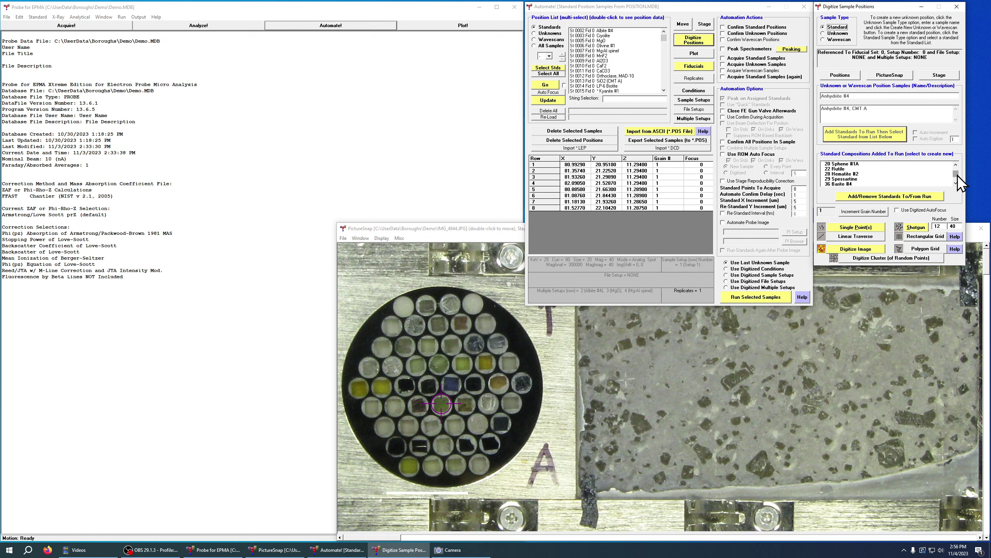
pyautogui.scroll(1, 894, 180)
pyautogui.click(877, 176)
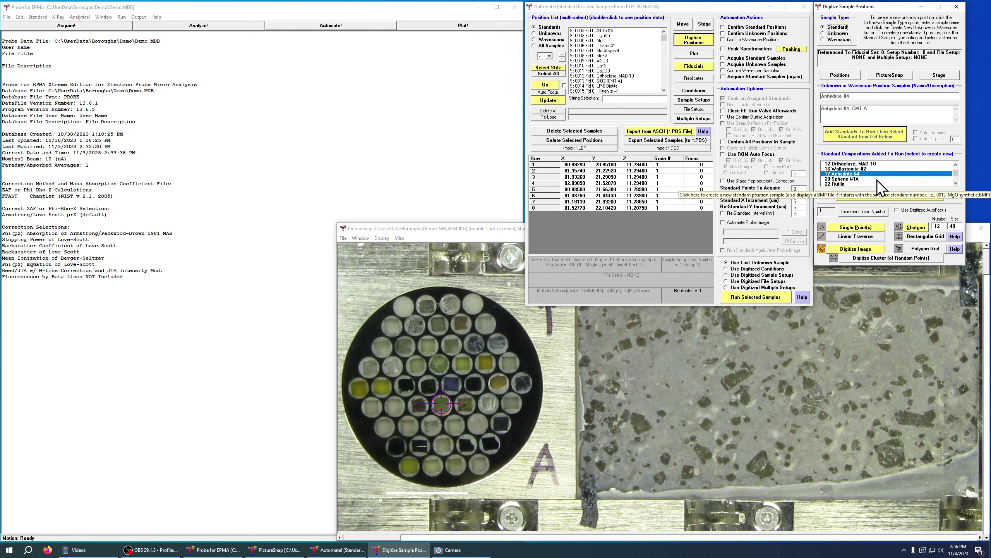
pyautogui.click(844, 170)
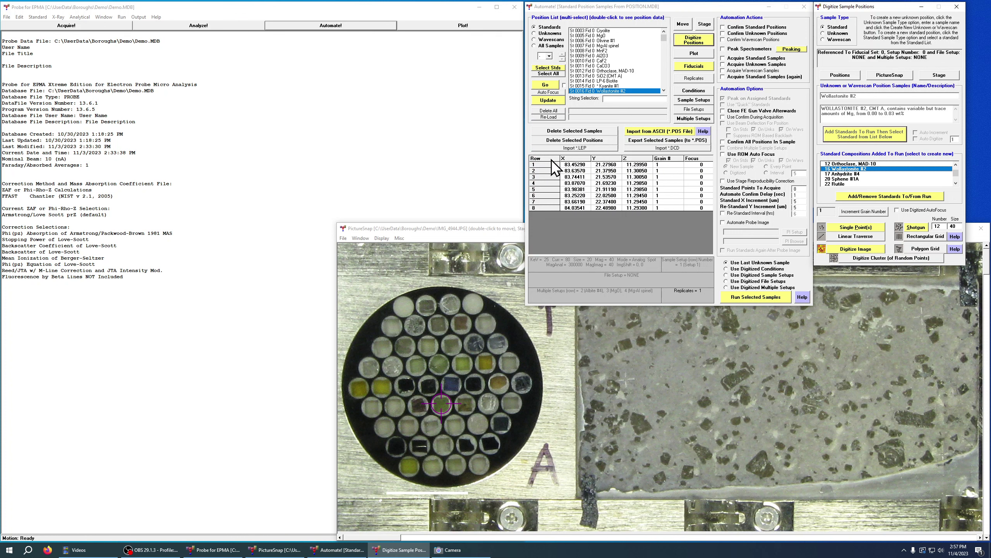
# Select all eight Wollastonite B2 position rows and remove them with Delete Selected Positions
pyautogui.click(551, 158)
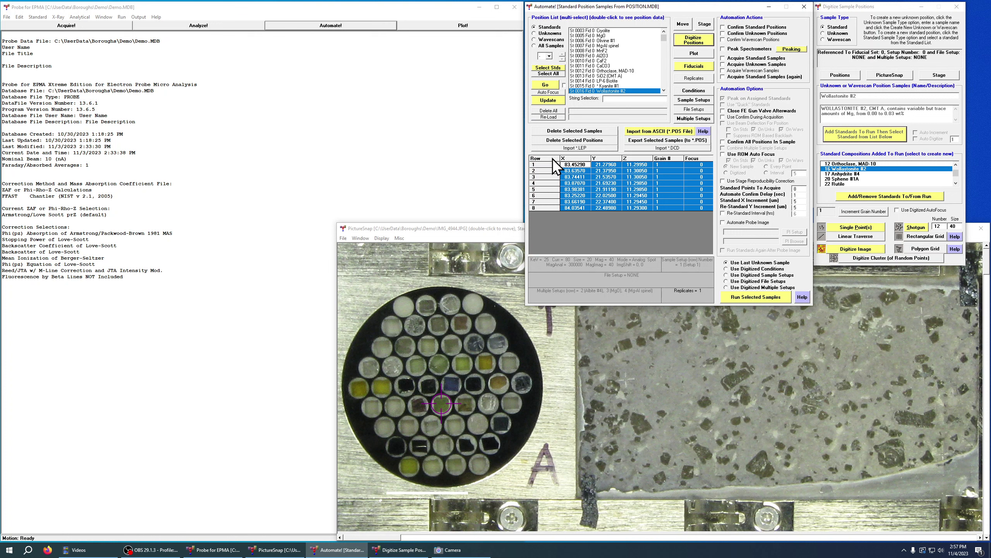
pyautogui.click(552, 189)
pyautogui.click(553, 207)
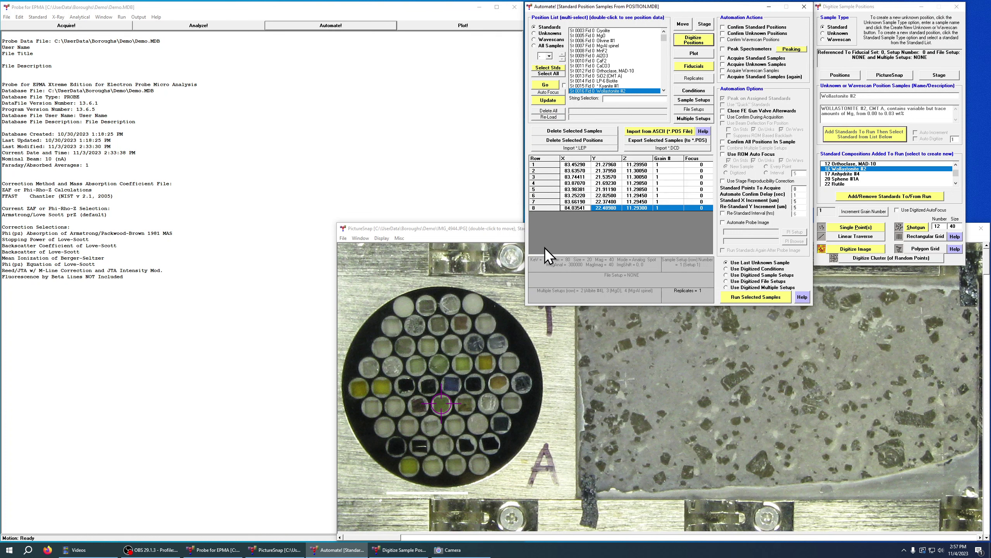
pyautogui.click(550, 158)
pyautogui.rightClick(550, 158)
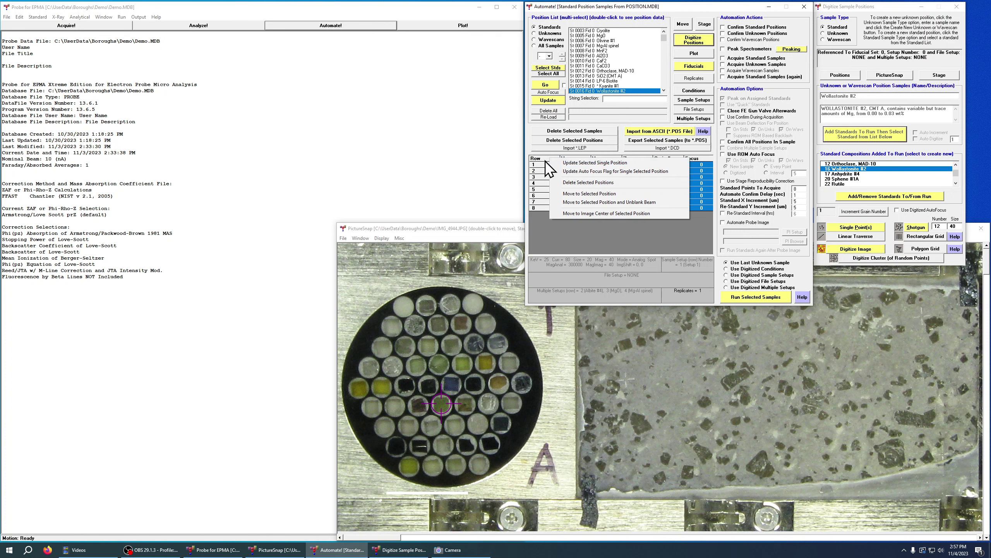
pyautogui.click(541, 165)
pyautogui.click(551, 185)
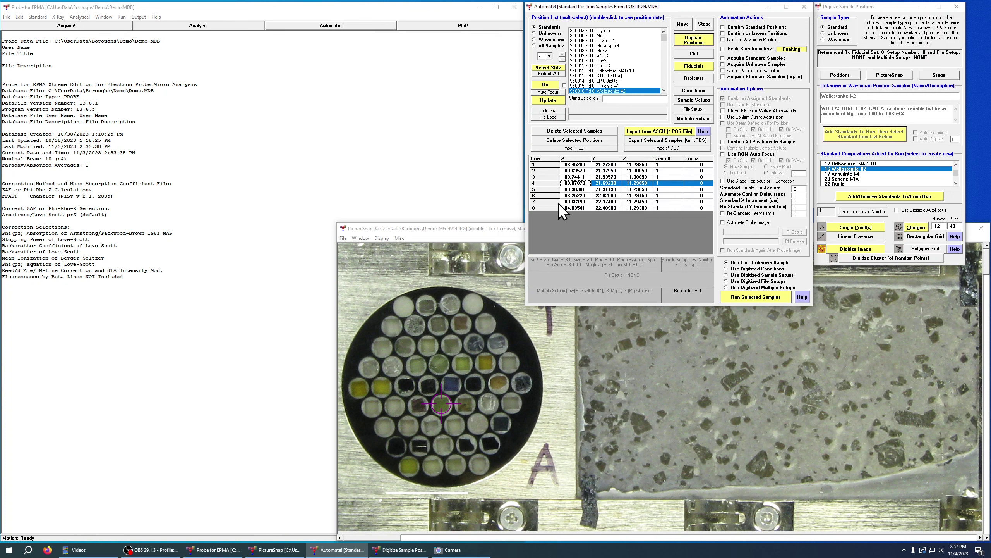
pyautogui.click(553, 161)
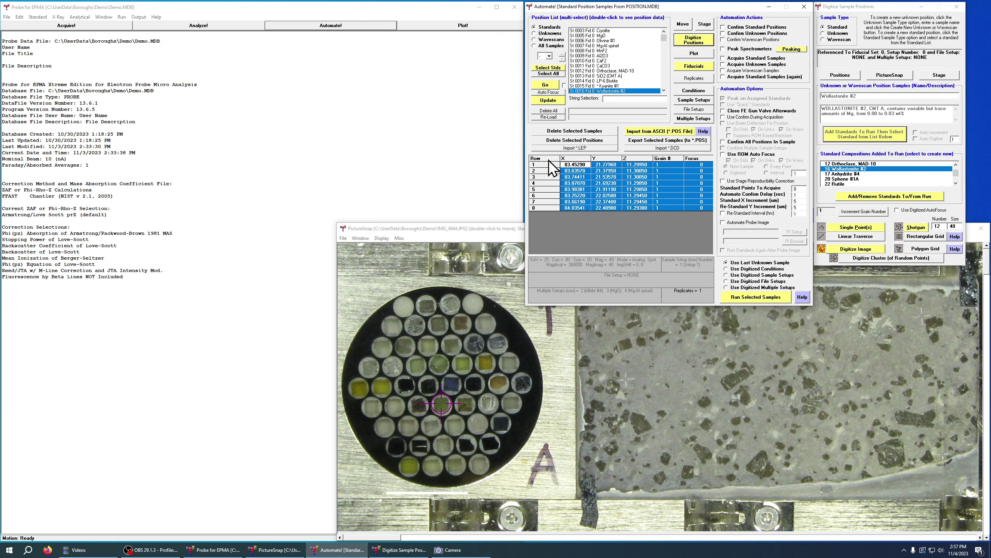
pyautogui.rightClick(550, 160)
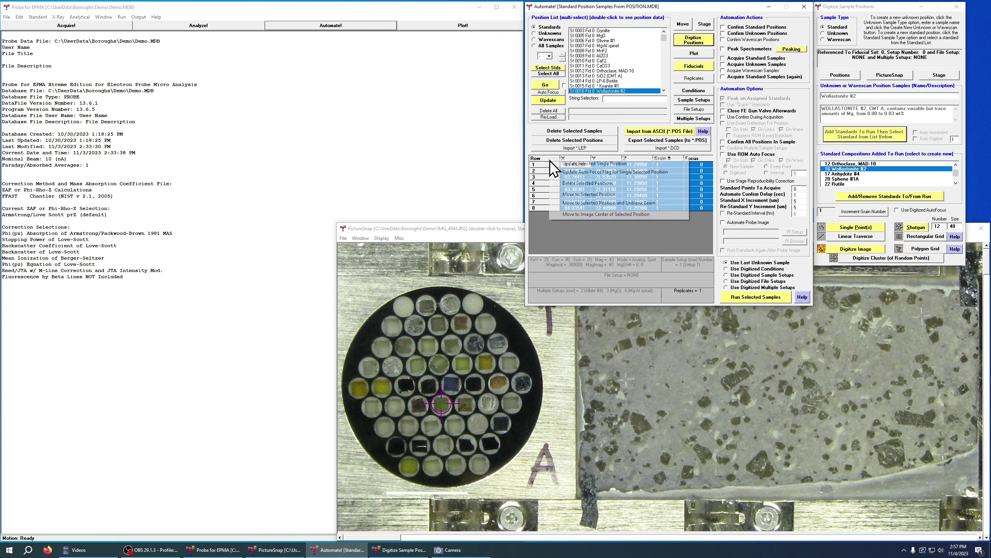
pyautogui.click(566, 183)
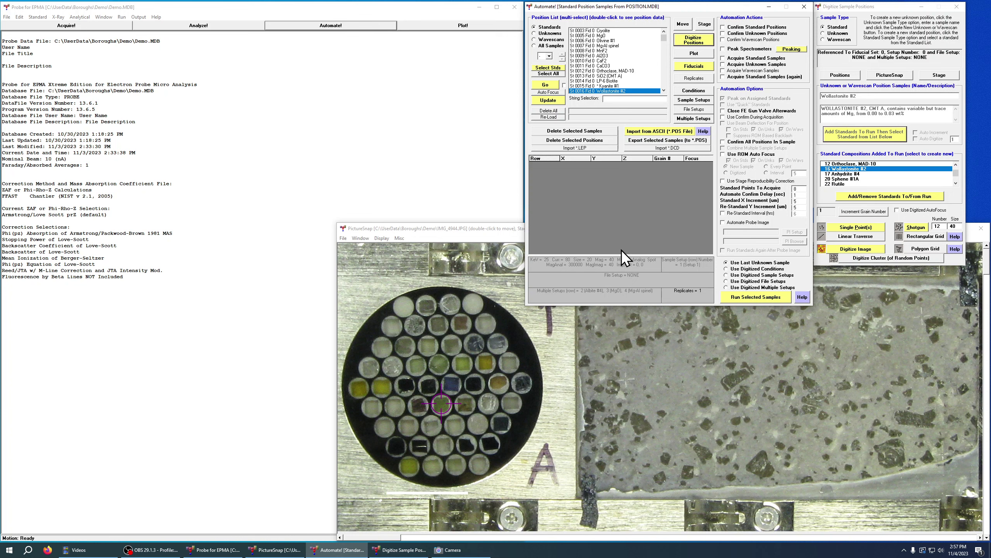
# Drive the stage to a new standard grain in PictureSnap and view it in the Camera feed
pyautogui.click(456, 230)
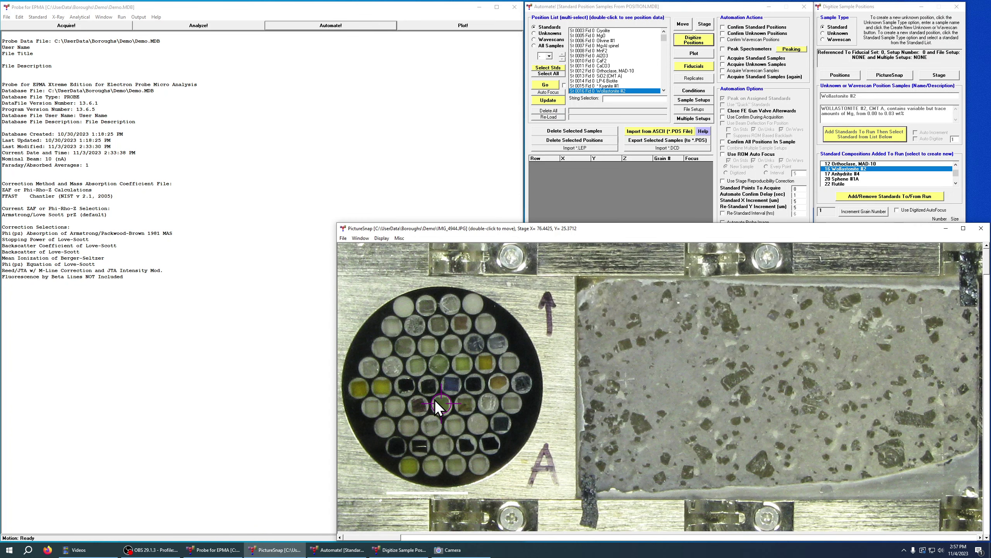
pyautogui.doubleClick(371, 367)
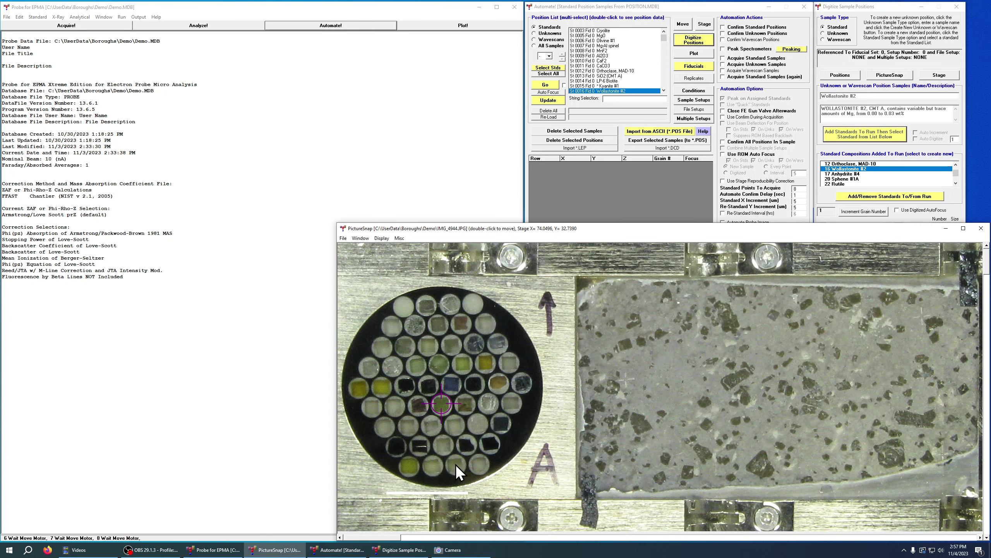
pyautogui.click(451, 550)
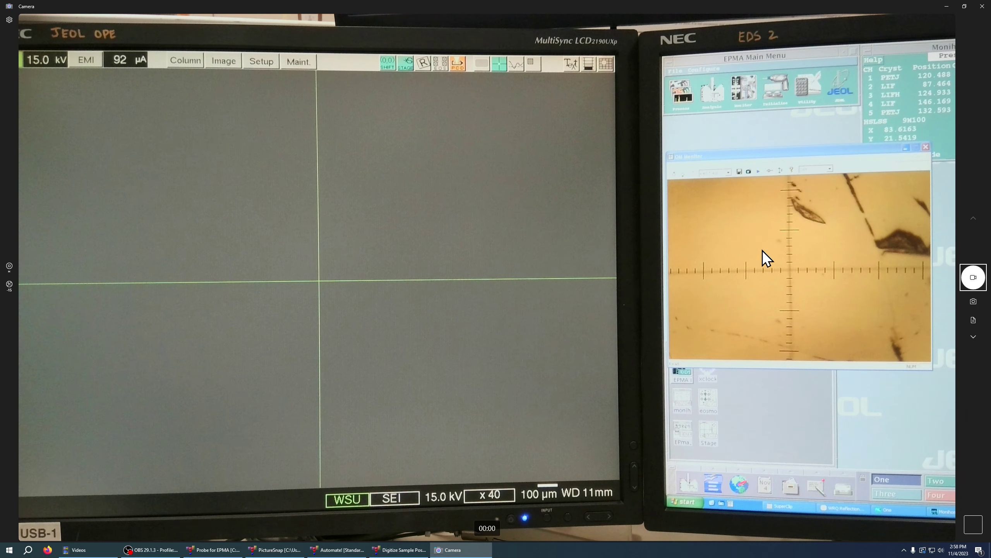
# Close Camera and digitize four single points for Wollastonite #2 on grain 1, at Z 11.29600
pyautogui.click(946, 6)
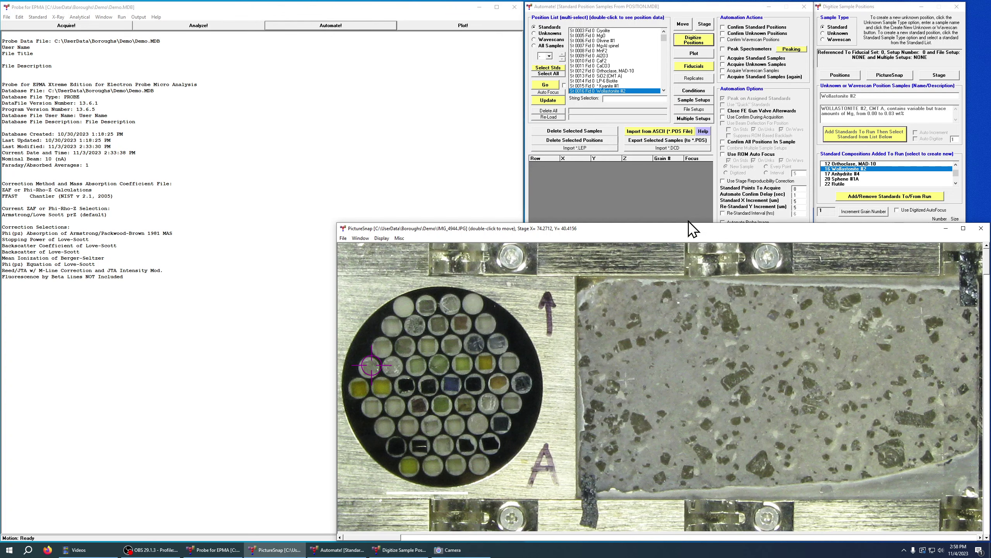
pyautogui.click(651, 205)
pyautogui.click(874, 18)
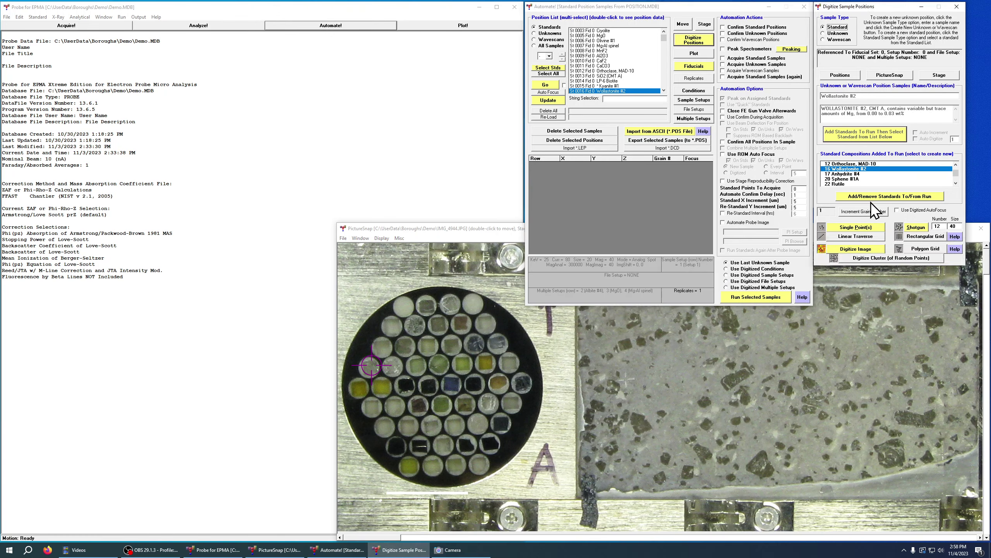
pyautogui.click(857, 226)
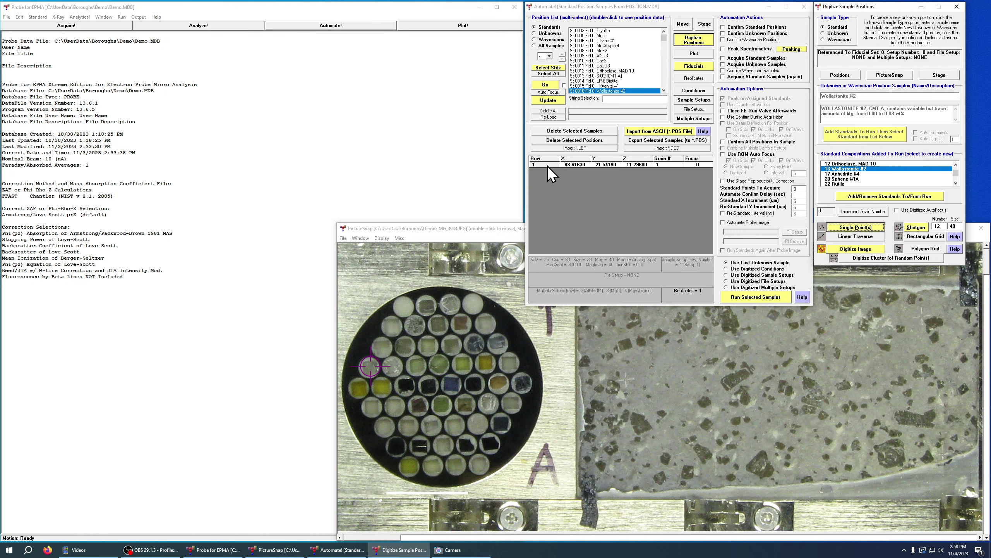
pyautogui.click(852, 229)
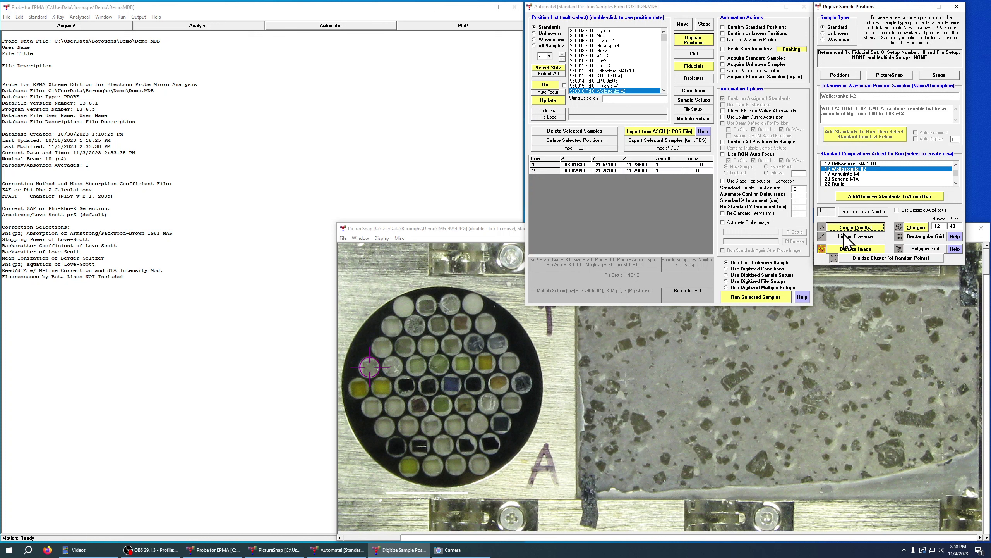
pyautogui.click(847, 227)
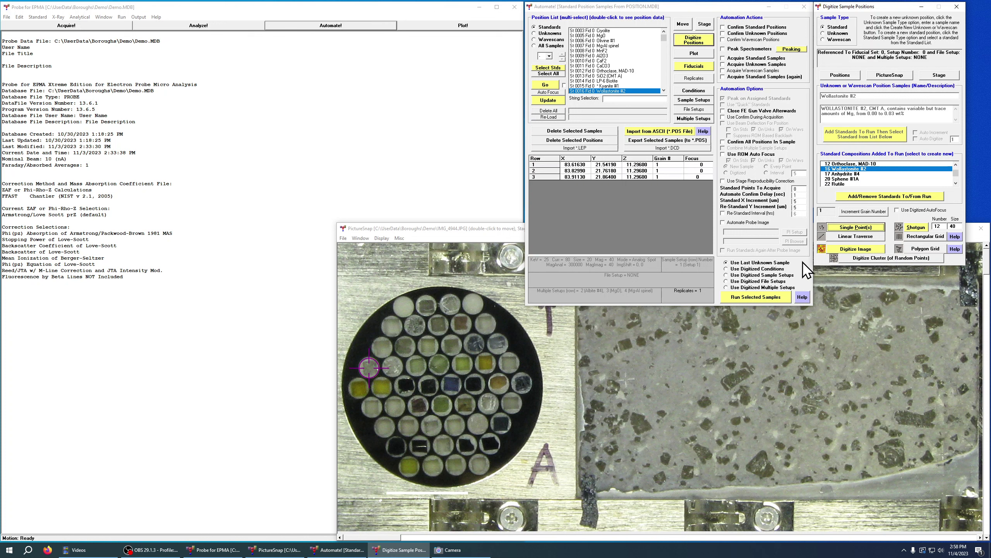
pyautogui.click(847, 226)
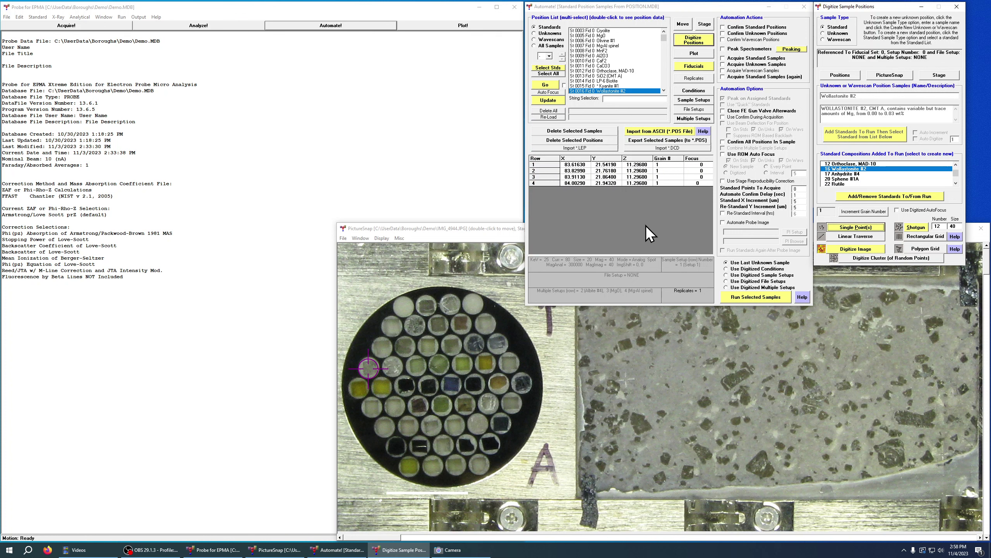
# Switch Automate! to Unknowns, move the stage onto the rock sample, and choose Unknown sample type
pyautogui.click(550, 33)
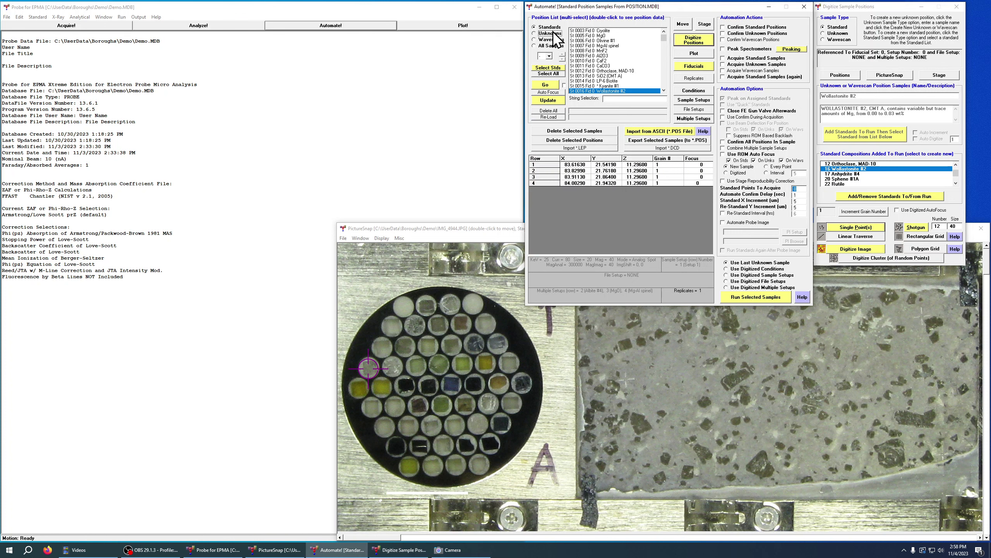
pyautogui.doubleClick(895, 455)
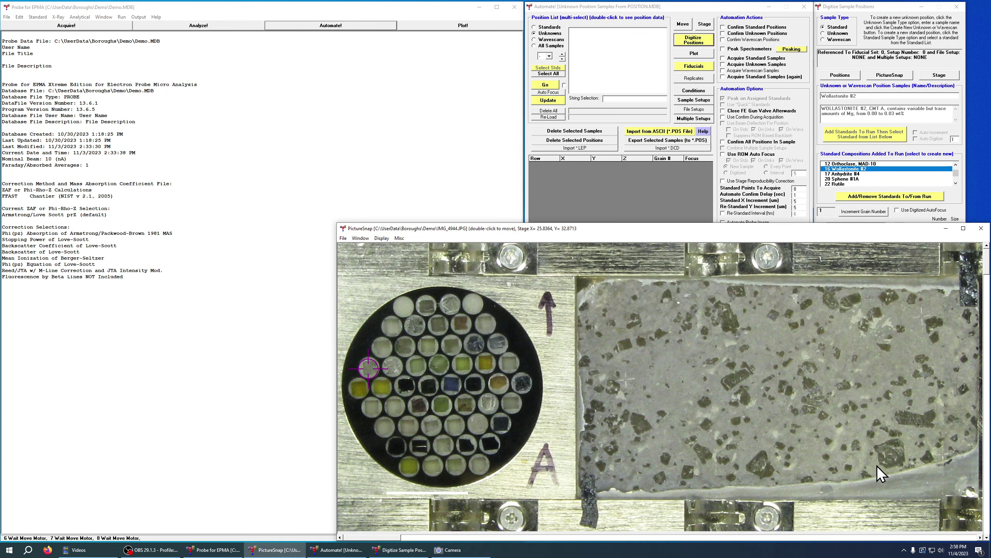
pyautogui.click(877, 7)
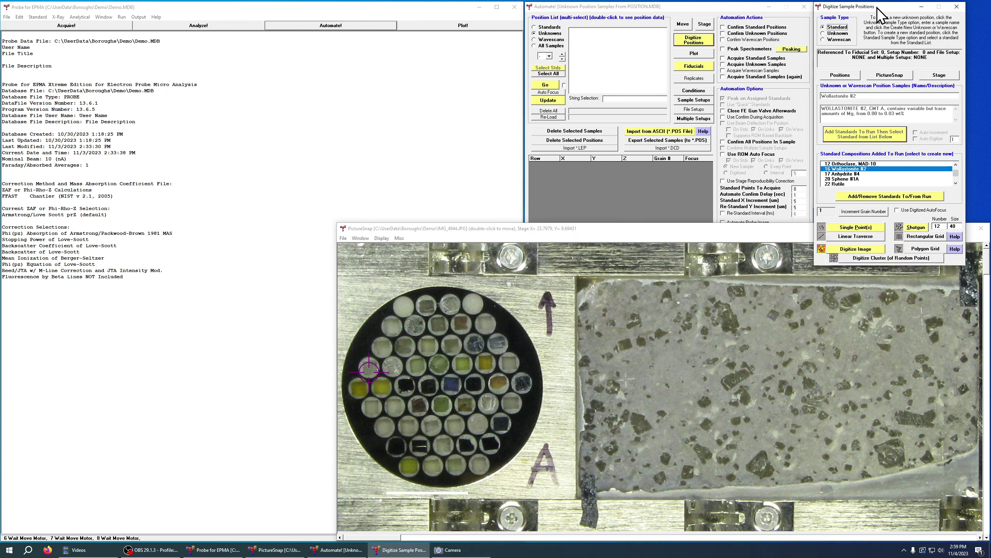
pyautogui.click(837, 33)
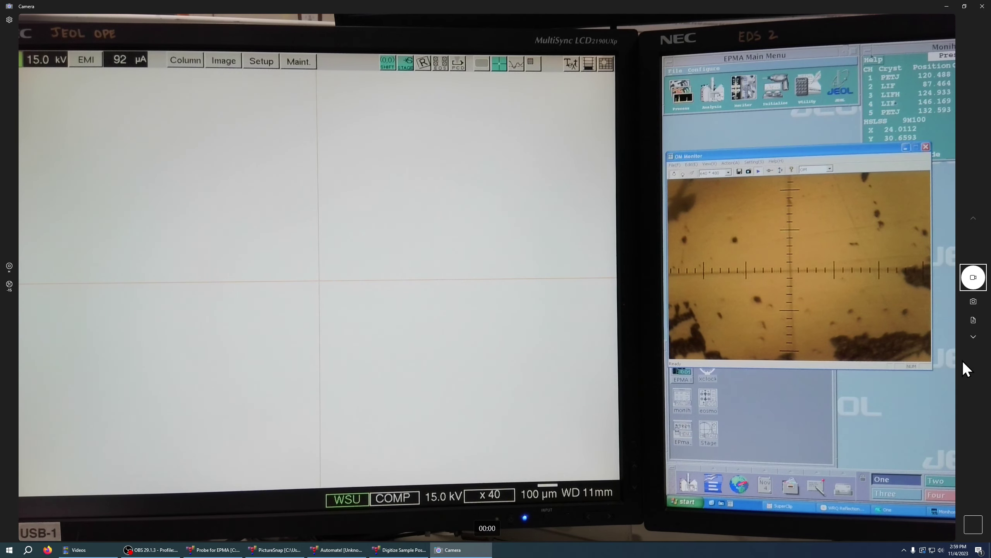
# Put the camera view away and add a new unknown sample 'Demo 1' to the position list
pyautogui.click(946, 7)
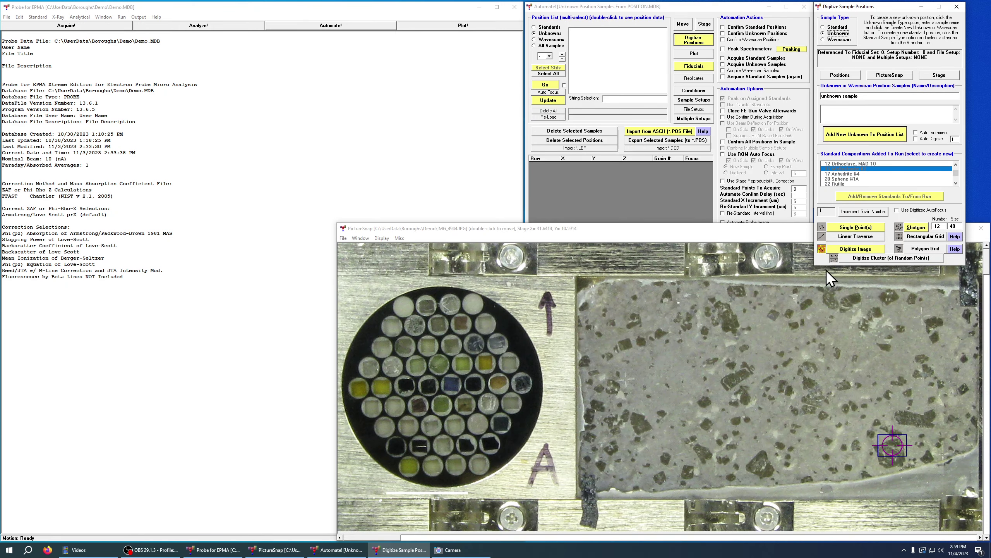
pyautogui.click(644, 179)
pyautogui.click(880, 100)
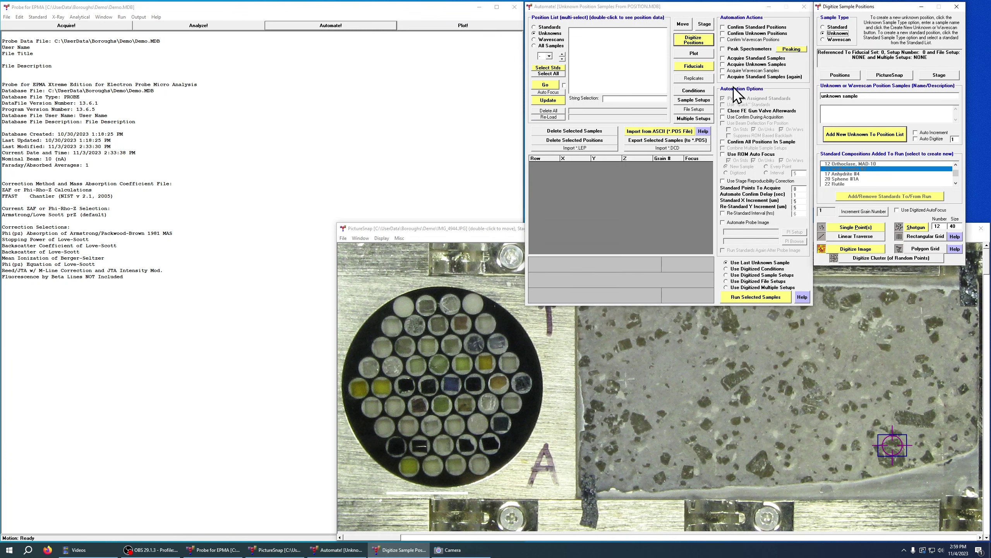
pyautogui.click(885, 97)
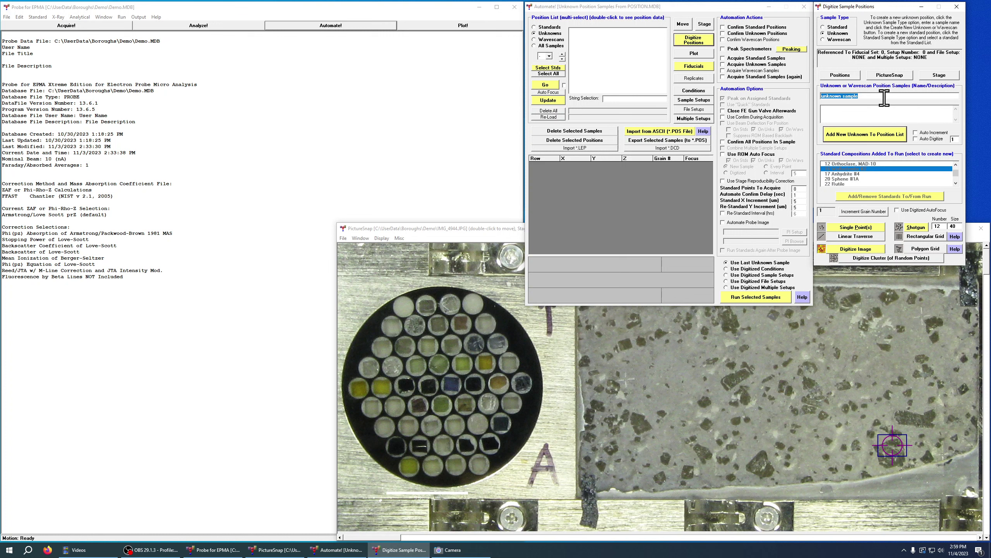
pyautogui.write('Demo 1')
pyautogui.click(872, 136)
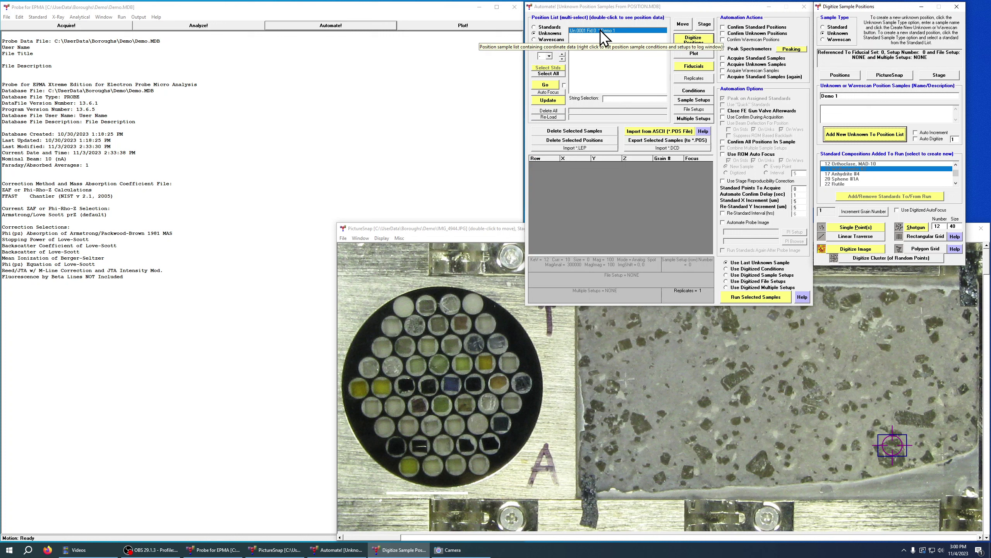
pyautogui.click(602, 30)
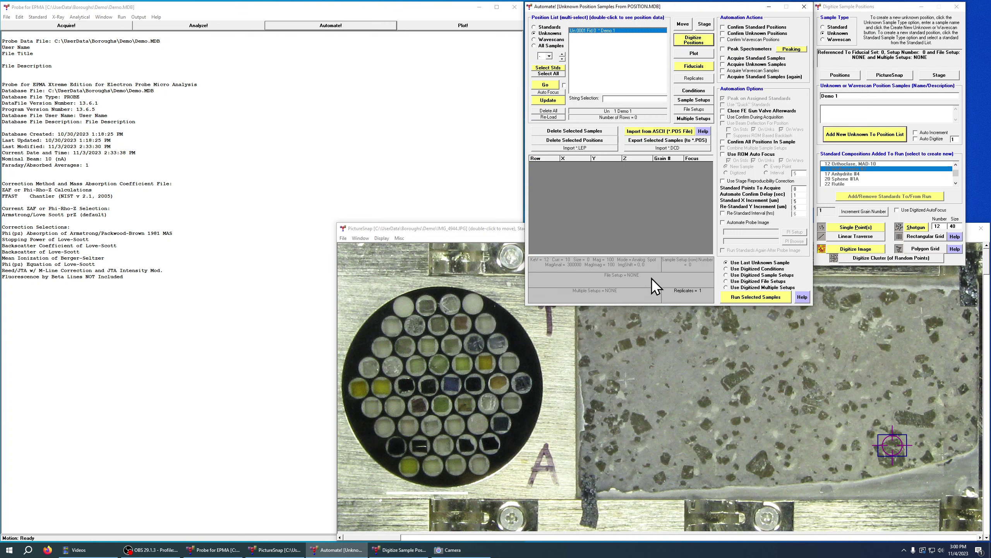
# Digitize the current stage position as a single point for Demo 1, then begin a linear traverse
pyautogui.click(857, 226)
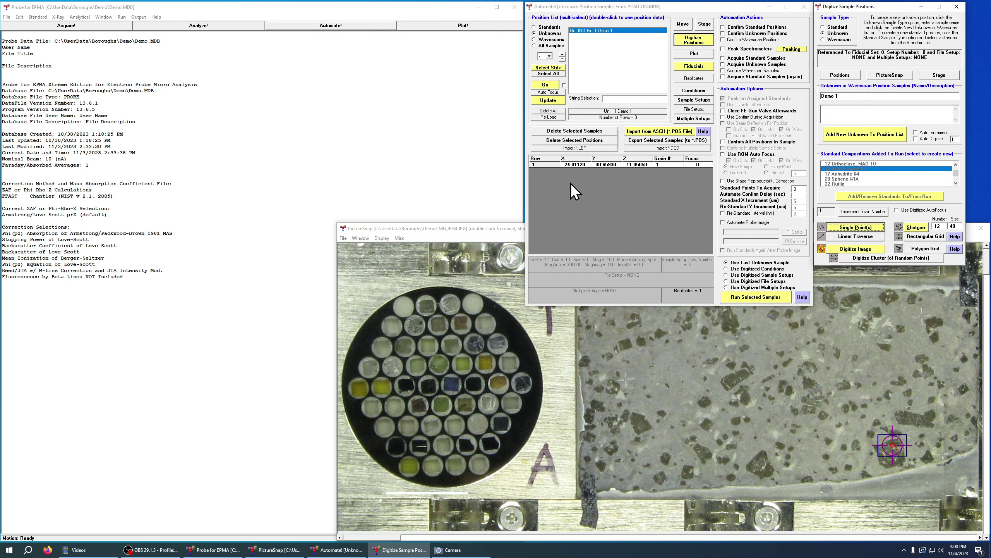
pyautogui.click(846, 236)
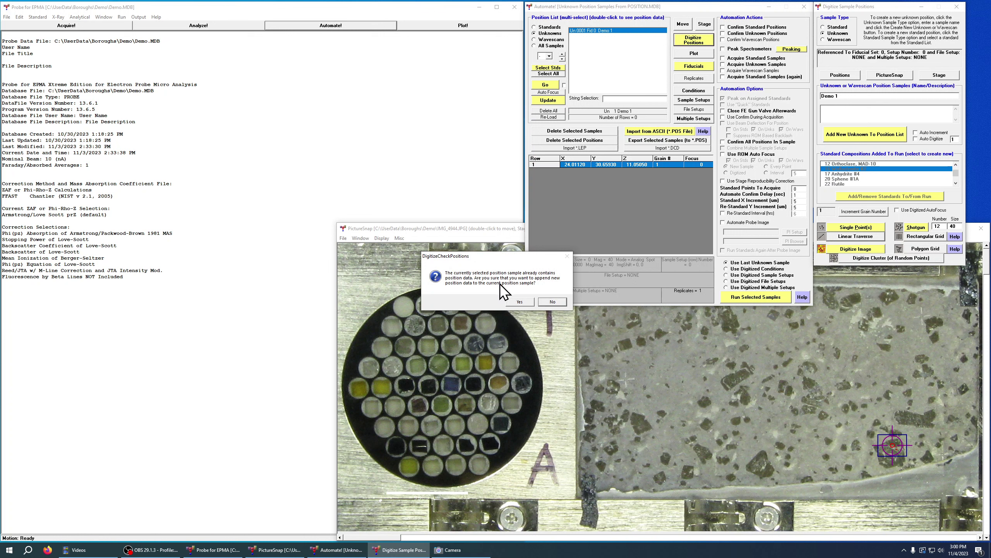
# Delete Demo 1's single point and set the traverse start to X 24.0112, Y 30.6593, Z 11.0505
pyautogui.click(556, 303)
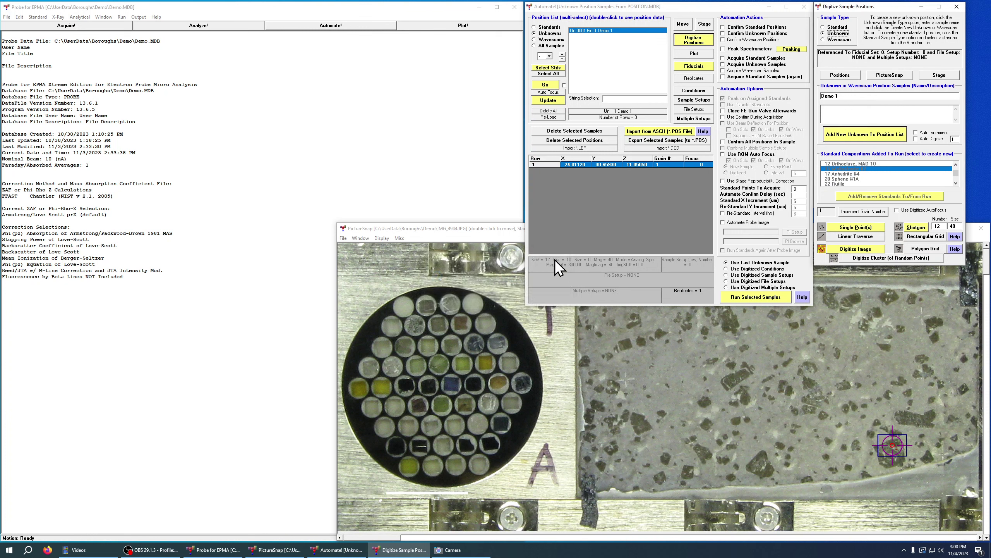
pyautogui.rightClick(549, 165)
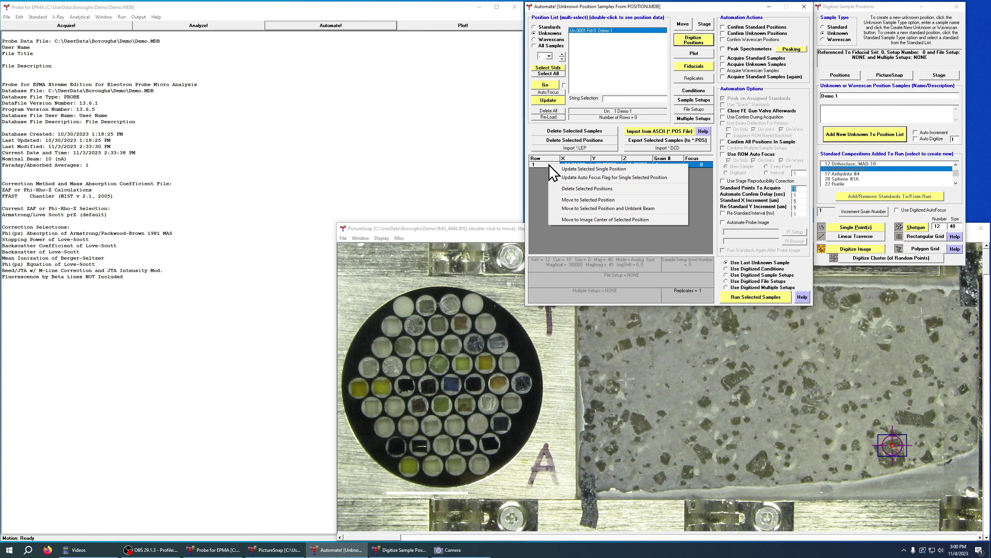
pyautogui.click(564, 188)
pyautogui.click(869, 237)
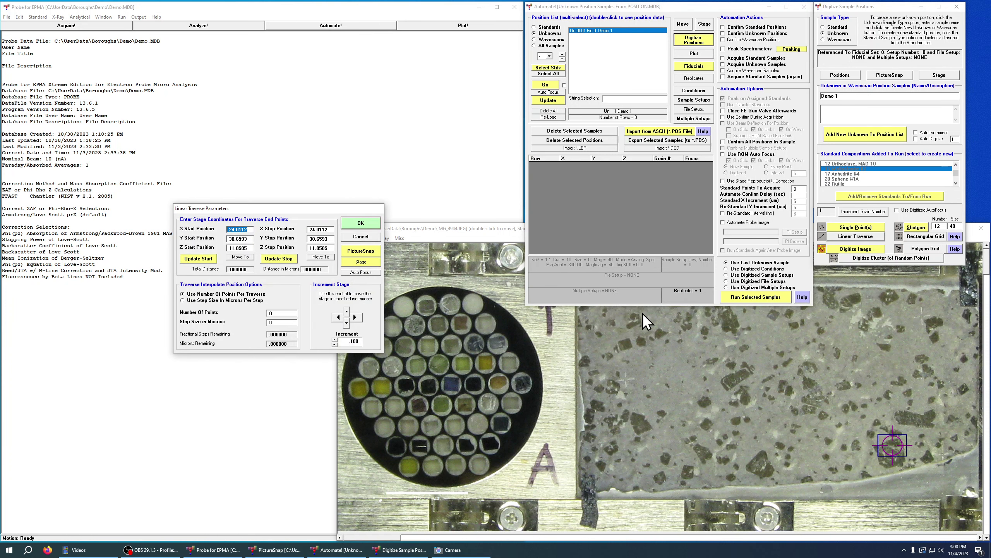
pyautogui.click(201, 259)
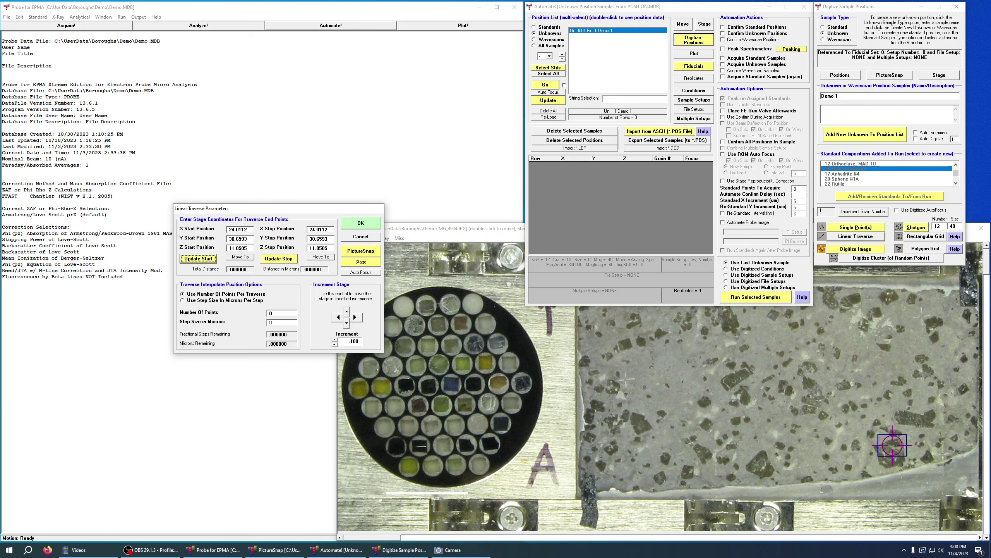
# Move the stage to the end point on the BSE image and set the traverse stop at X 24.2632, Y 30.0289, Z 11.0480
pyautogui.click(450, 549)
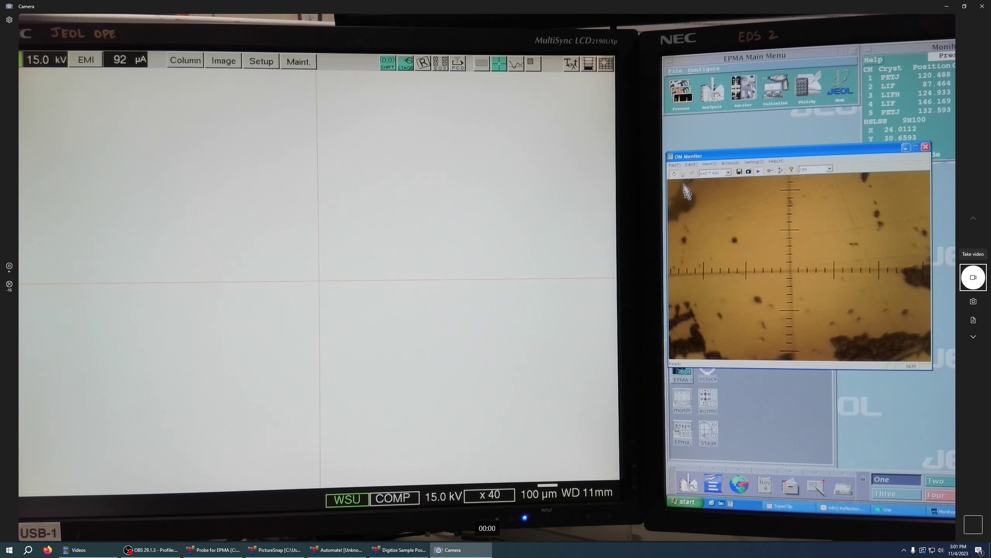
pyautogui.click(676, 175)
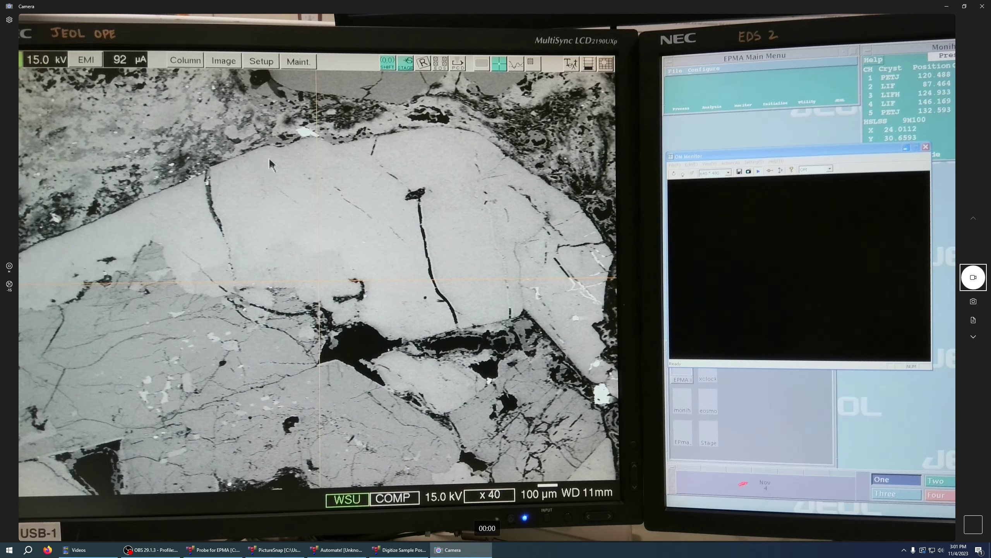
pyautogui.doubleClick(267, 152)
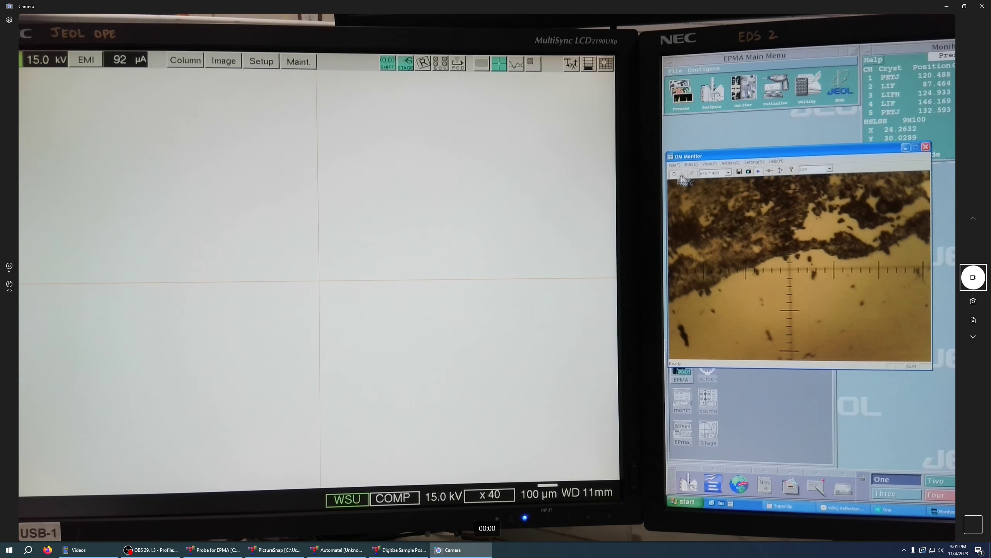
pyautogui.click(895, 54)
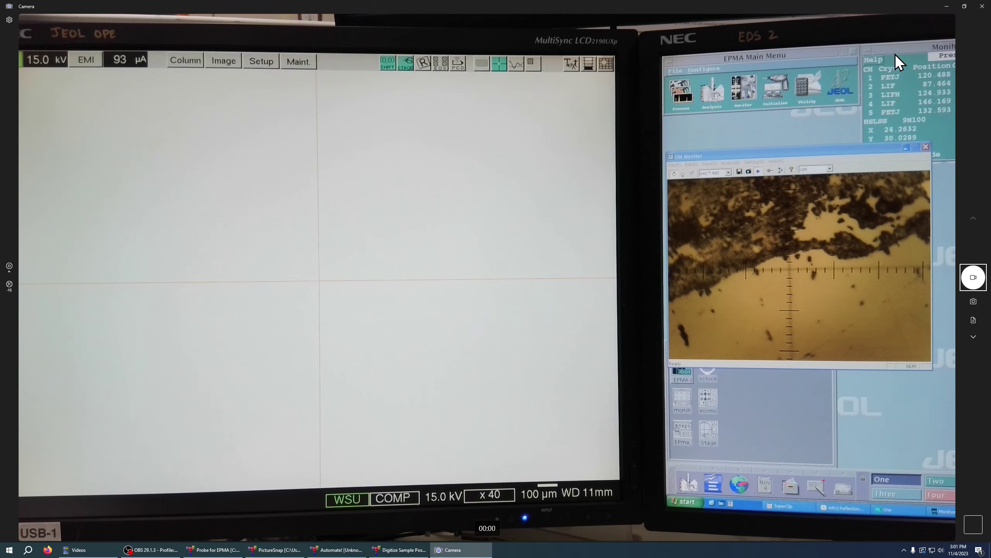
pyautogui.click(946, 6)
pyautogui.click(279, 258)
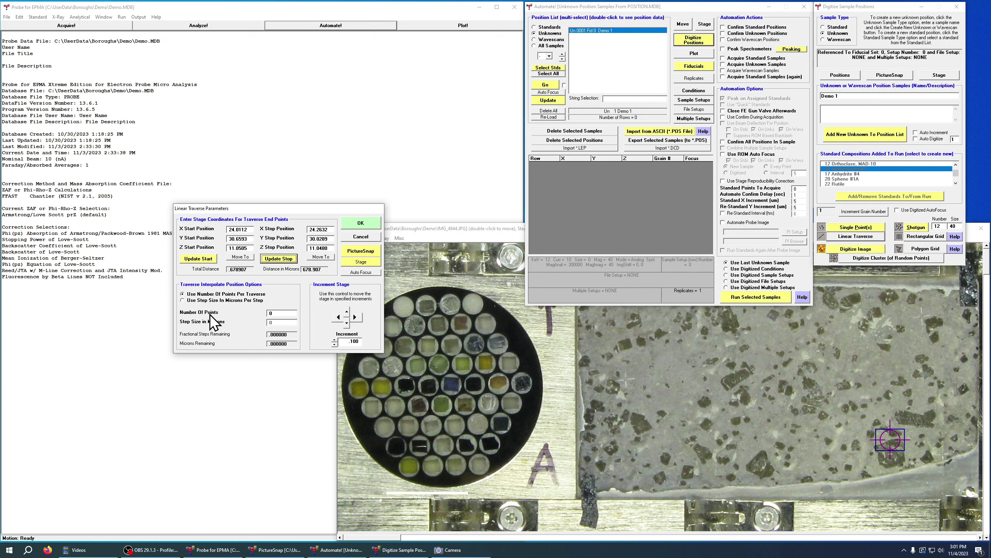
# Digitize the traverse as 7 evenly spaced points using Number Of Points, after briefly trying step size 1000
pyautogui.click(285, 313)
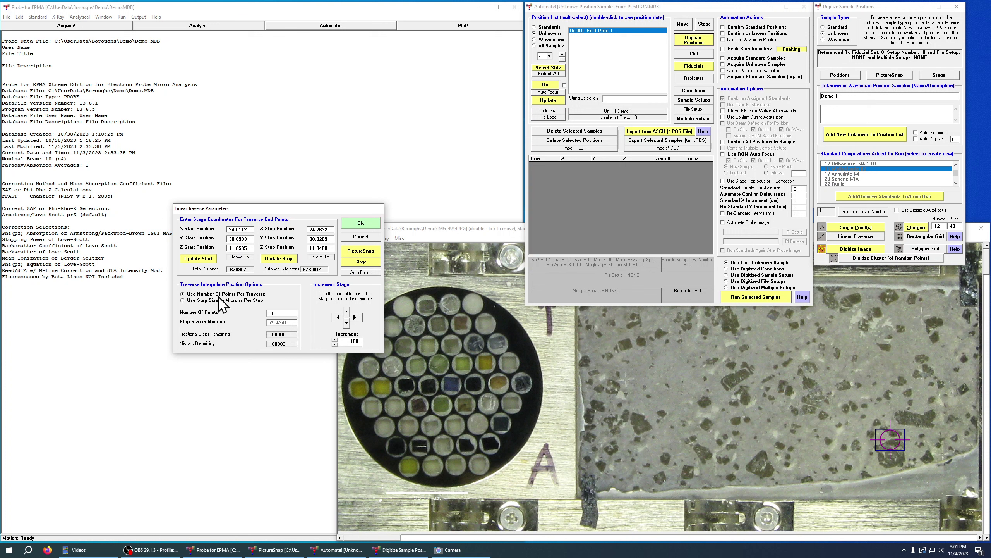
pyautogui.click(219, 300)
pyautogui.click(290, 323)
pyautogui.write('1000')
pyautogui.click(228, 294)
pyautogui.click(283, 313)
pyautogui.click(359, 224)
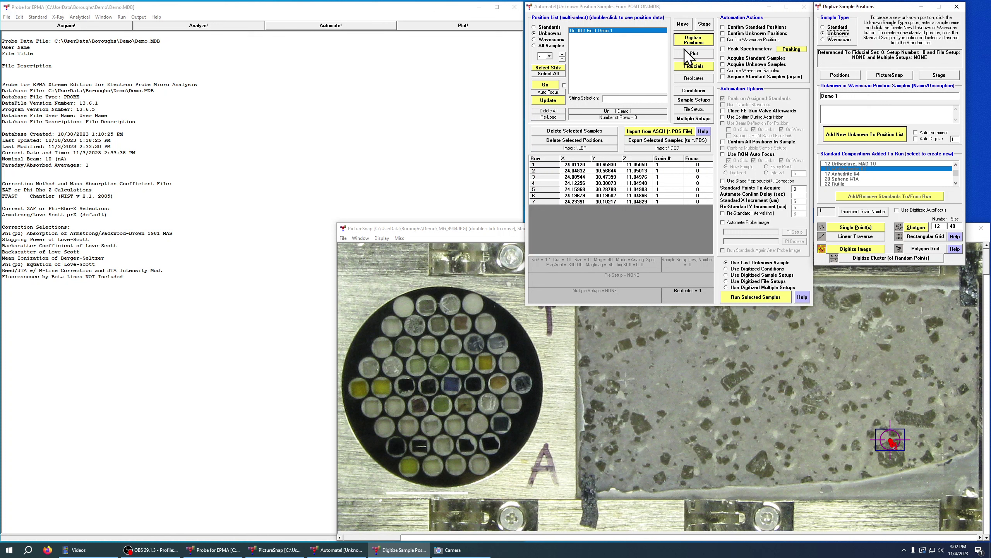
# Add unknown sample 'Demo 2' to the position list and bring up the live camera view
pyautogui.click(691, 41)
pyautogui.doubleClick(851, 97)
pyautogui.write('Demo 2')
pyautogui.click(861, 133)
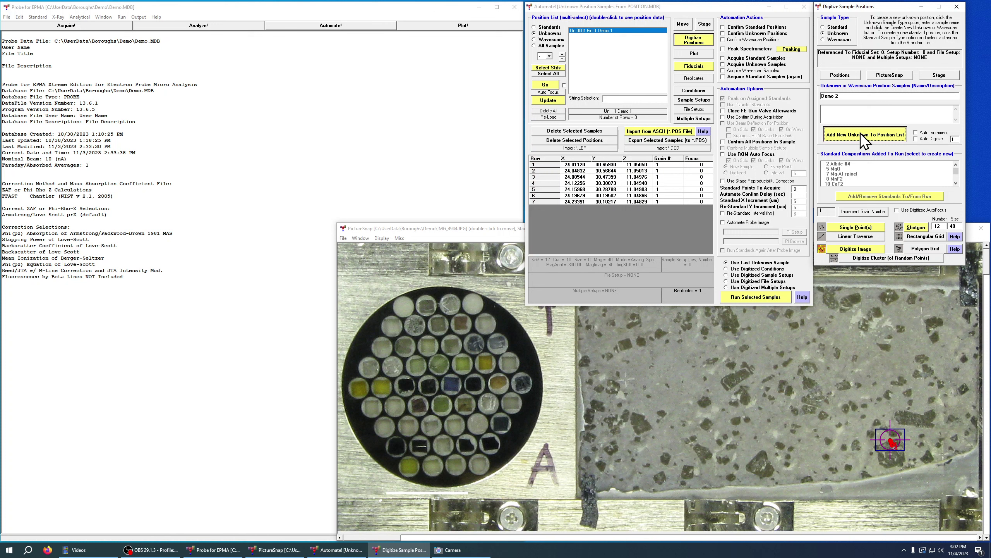
pyautogui.click(861, 134)
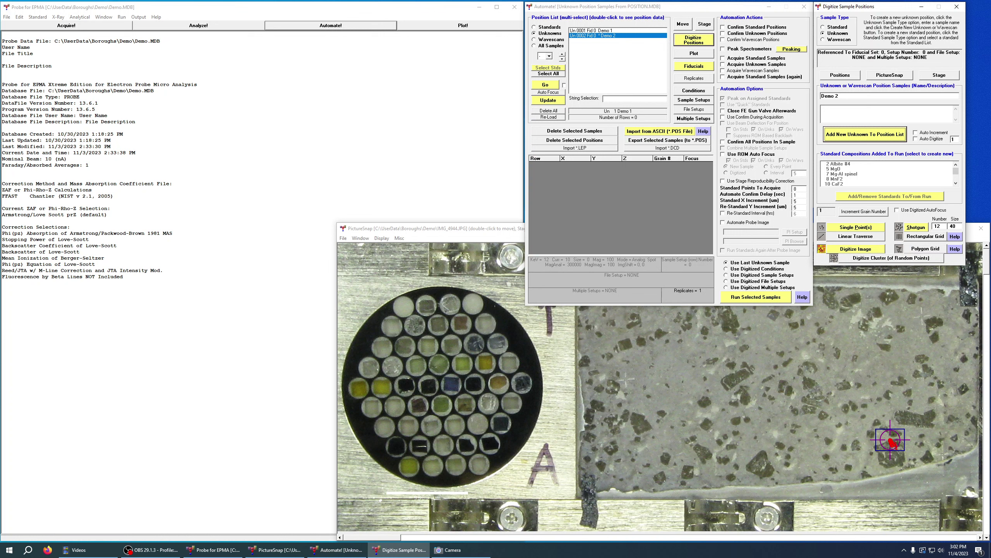
pyautogui.click(453, 549)
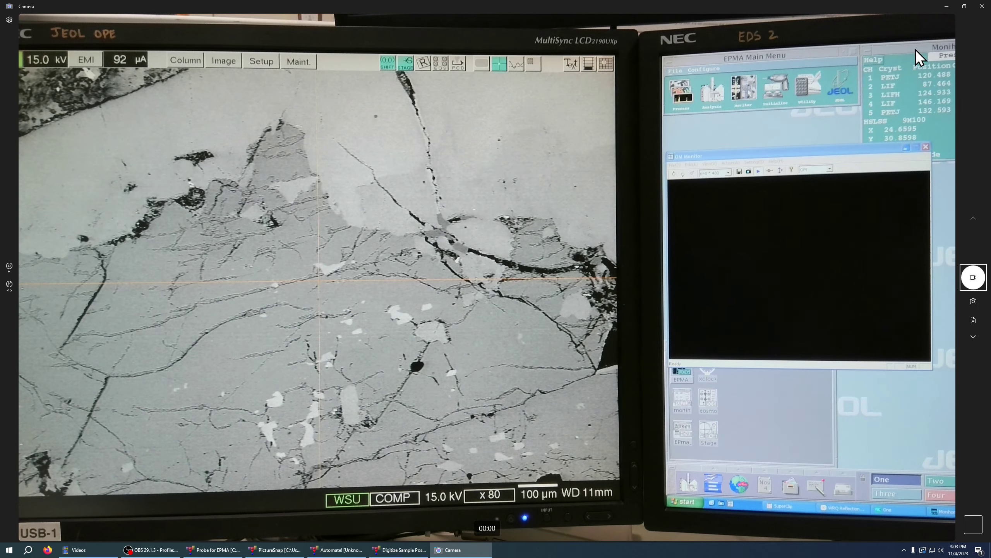
# Open Digitize Image, set a 10-second frame time at 1024 x 768, and acquire the electron image
pyautogui.click(947, 7)
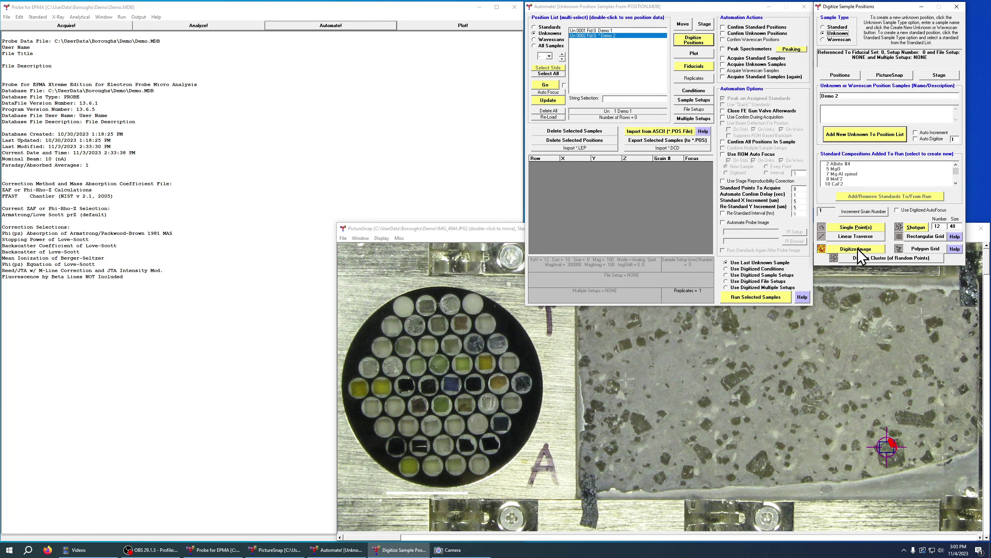
pyautogui.click(603, 35)
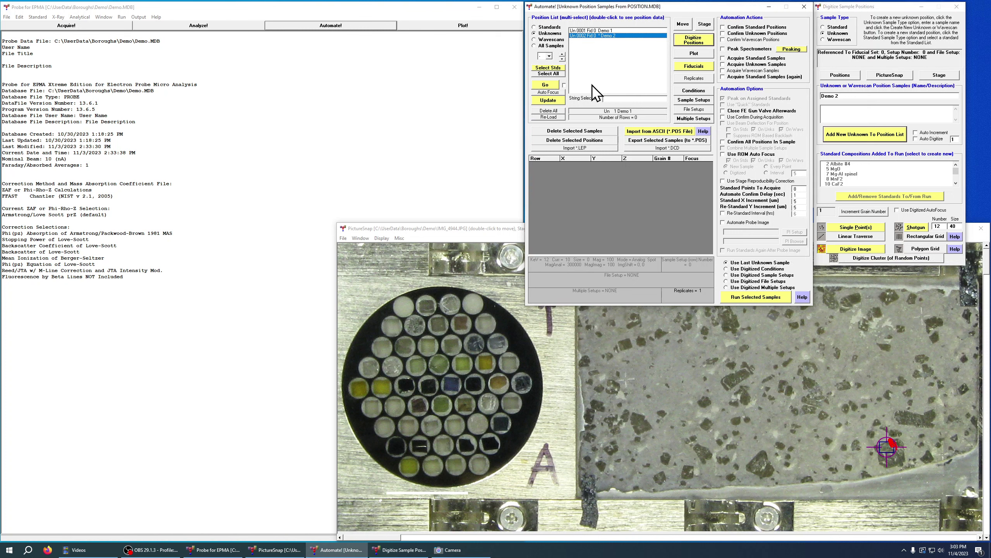
pyautogui.click(851, 250)
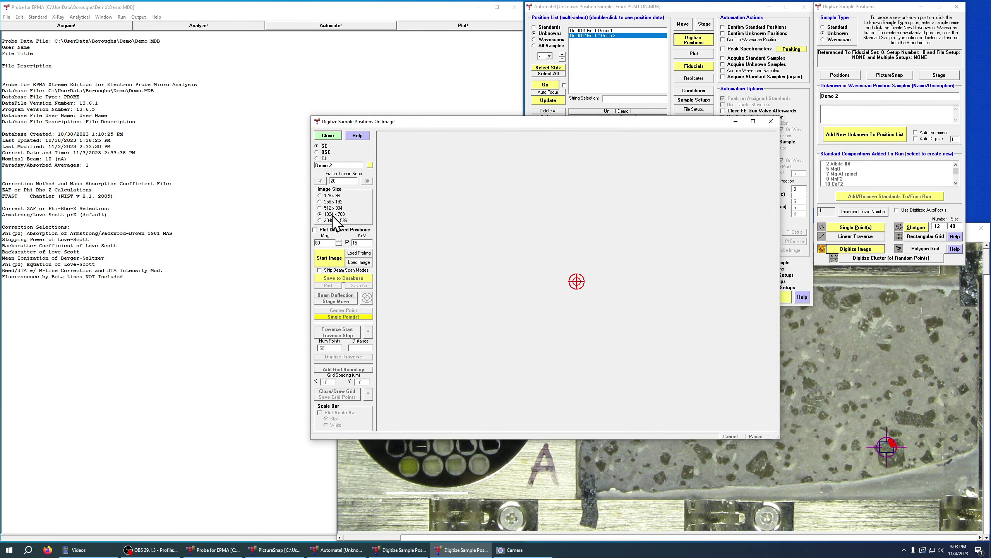
pyautogui.doubleClick(341, 180)
pyautogui.write('10')
pyautogui.click(332, 259)
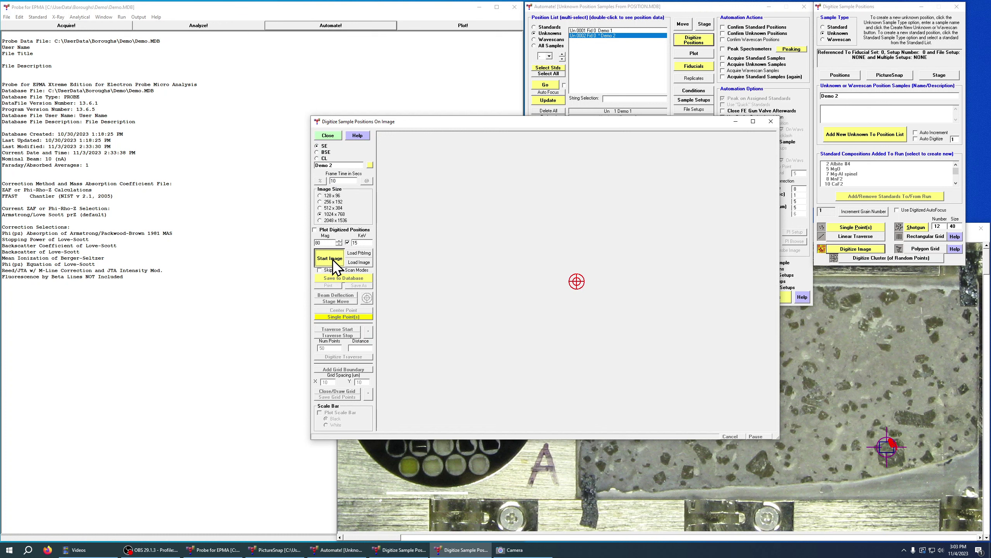
pyautogui.click(337, 166)
pyautogui.click(331, 256)
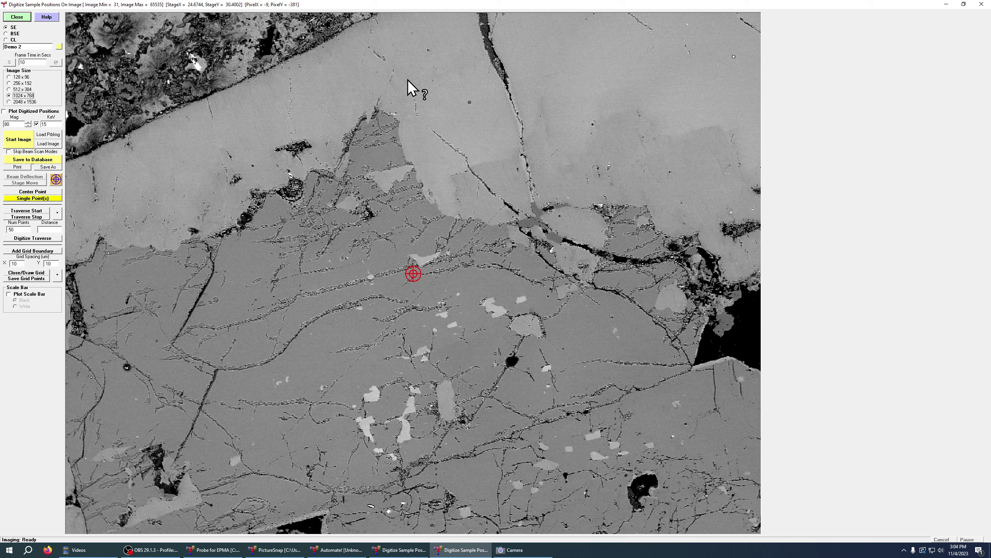
# Mark Demo 2's analysis points across the image, save the image to the database, and close the window
pyautogui.click(349, 35)
pyautogui.click(410, 72)
pyautogui.click(378, 158)
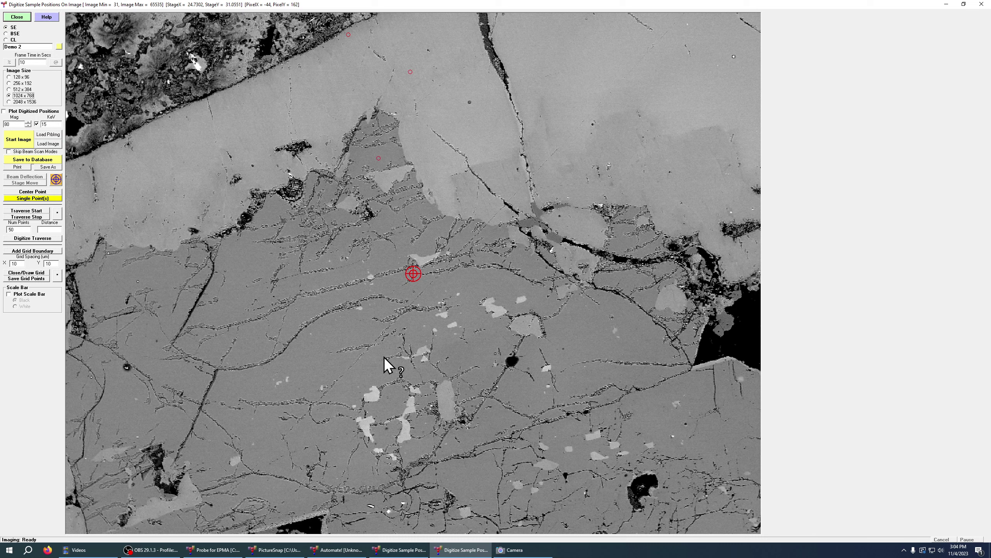
pyautogui.click(447, 402)
pyautogui.click(489, 201)
pyautogui.click(571, 123)
pyautogui.click(31, 158)
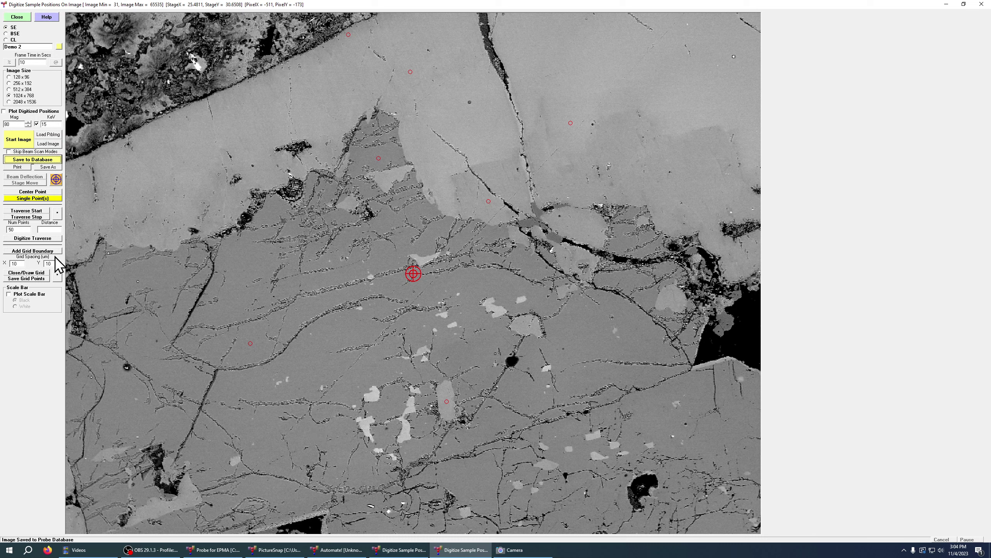
pyautogui.click(18, 18)
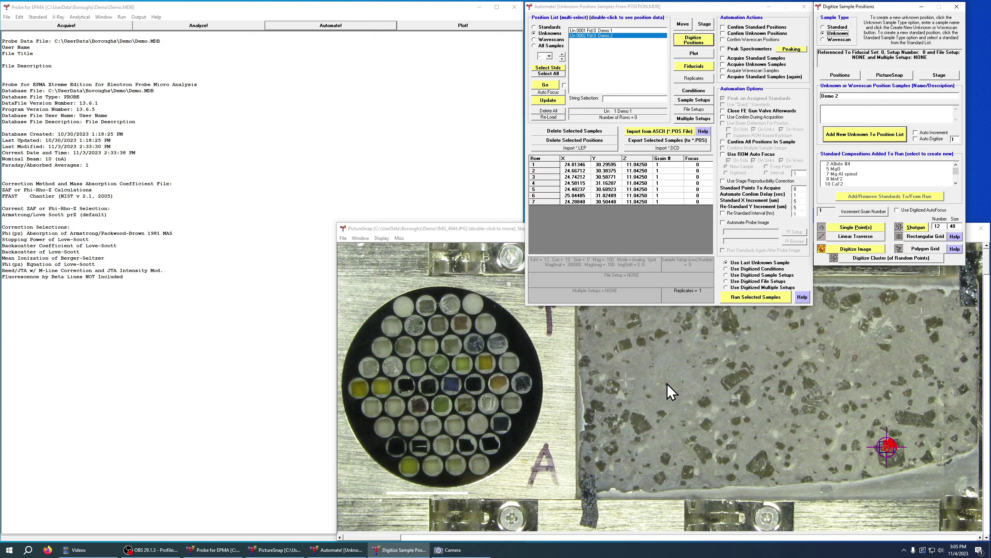
# Send the stage to a central grain of the round standards mount using the PictureSnap photo
pyautogui.click(463, 364)
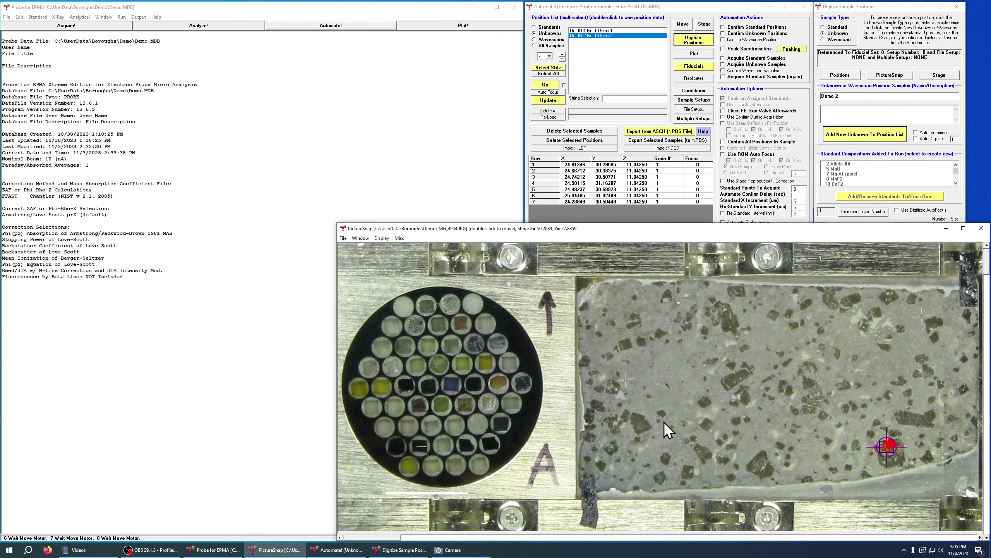
pyautogui.doubleClick(732, 363)
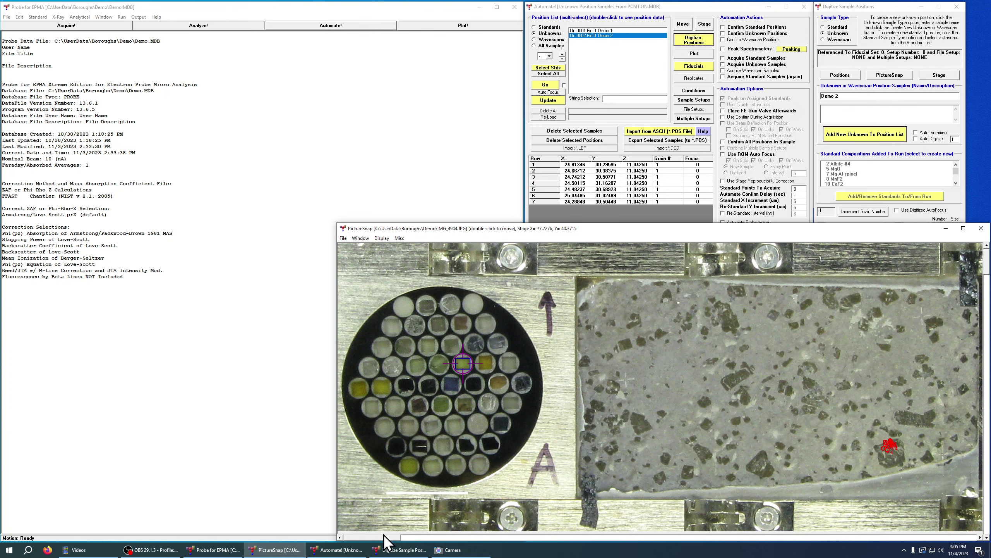
pyautogui.moveTo(413, 533); pyautogui.dragTo(542, 533)
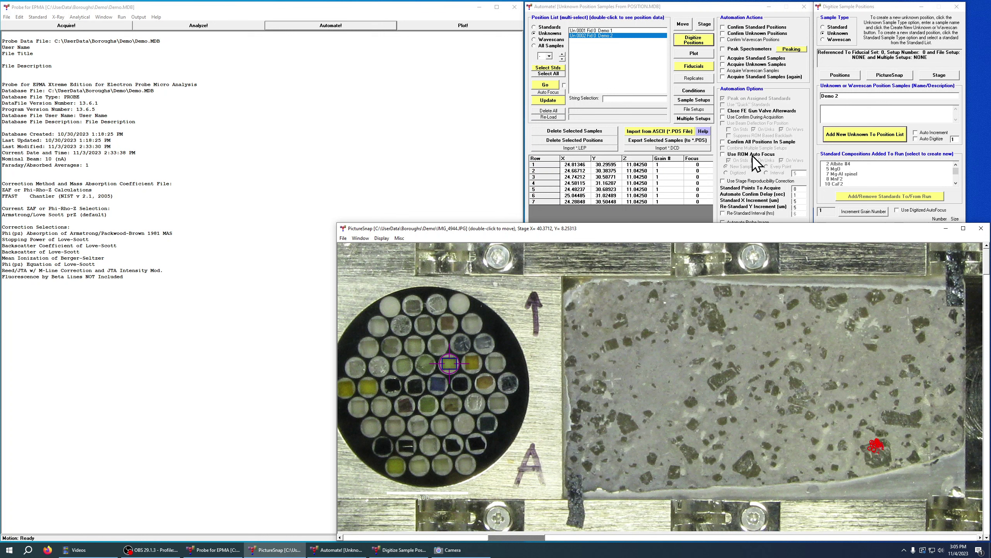
# Add a new unknown sample named 'Demo 3' to the position list
pyautogui.click(896, 14)
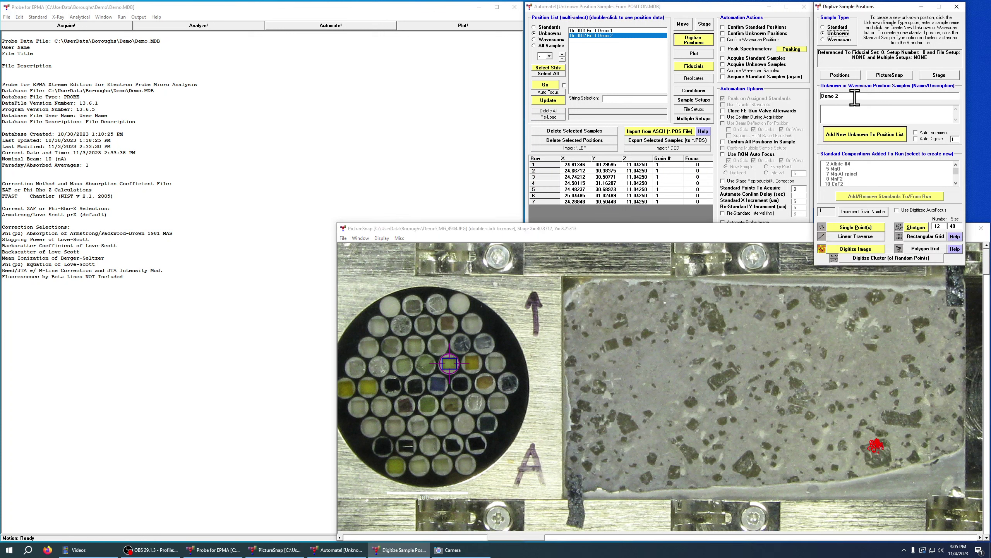
pyautogui.moveTo(835, 96); pyautogui.dragTo(856, 97)
pyautogui.write('3')
pyautogui.click(878, 133)
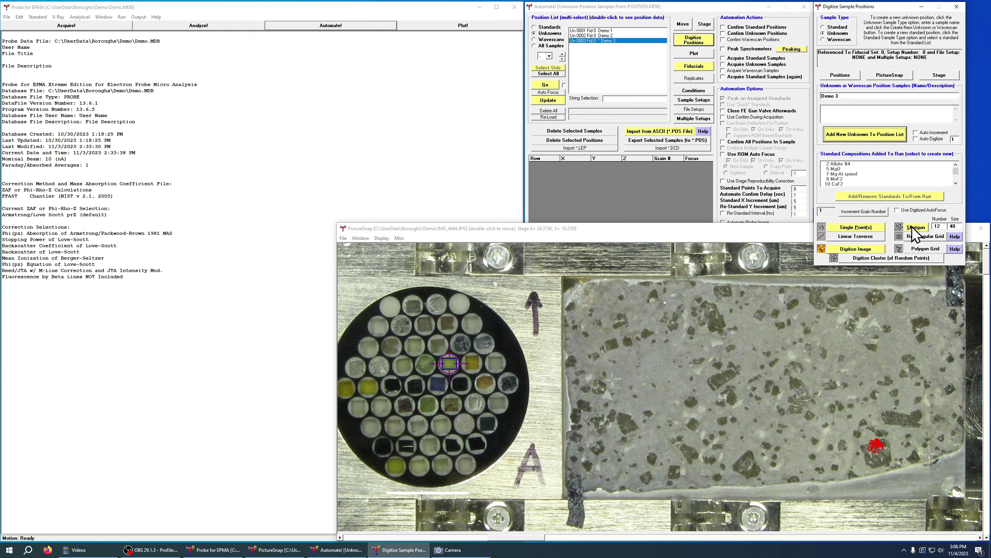
# Scatter 20 random shotgun points of size 1000 around the current stage position
pyautogui.click(948, 227)
pyautogui.write('20')
pyautogui.press('Tab')
pyautogui.write('10')
pyautogui.click(917, 227)
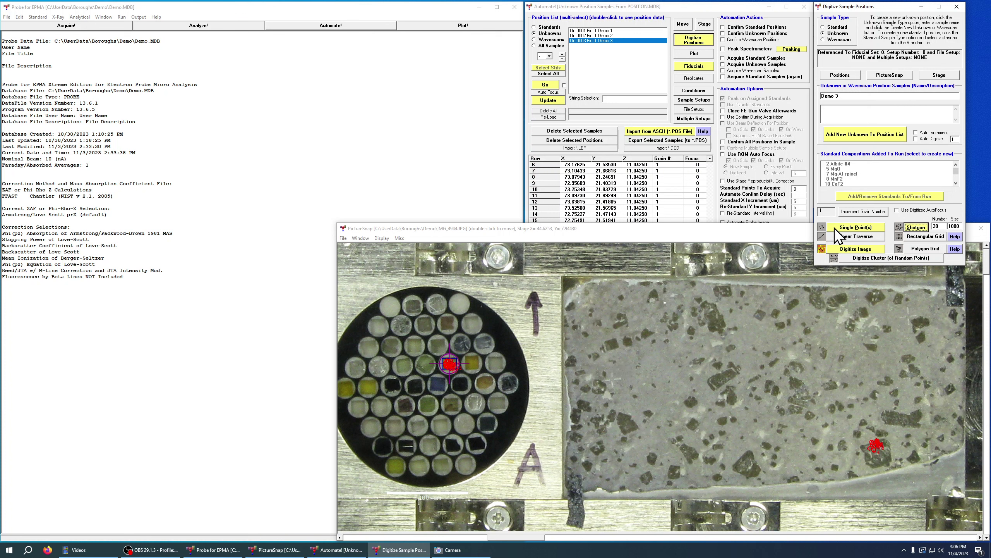
# Open Demo 3's rectangular grid settings, cancel them unchanged, then start a polygon grid instead
pyautogui.click(925, 236)
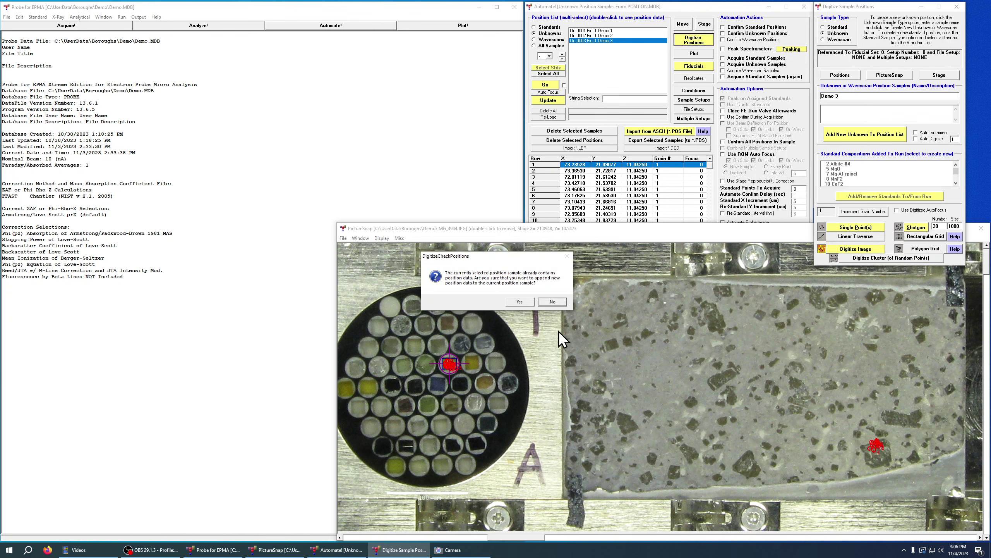
pyautogui.click(519, 301)
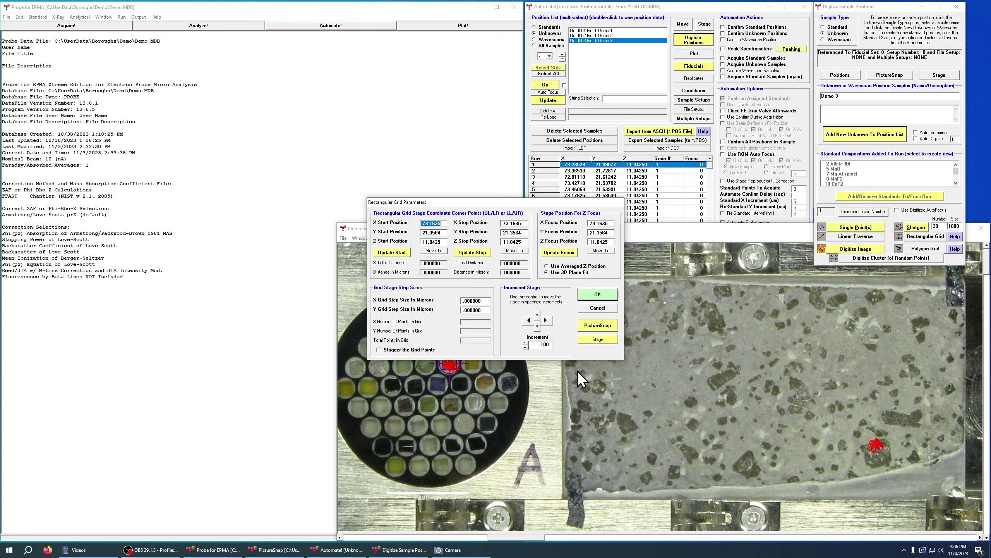
pyautogui.click(598, 309)
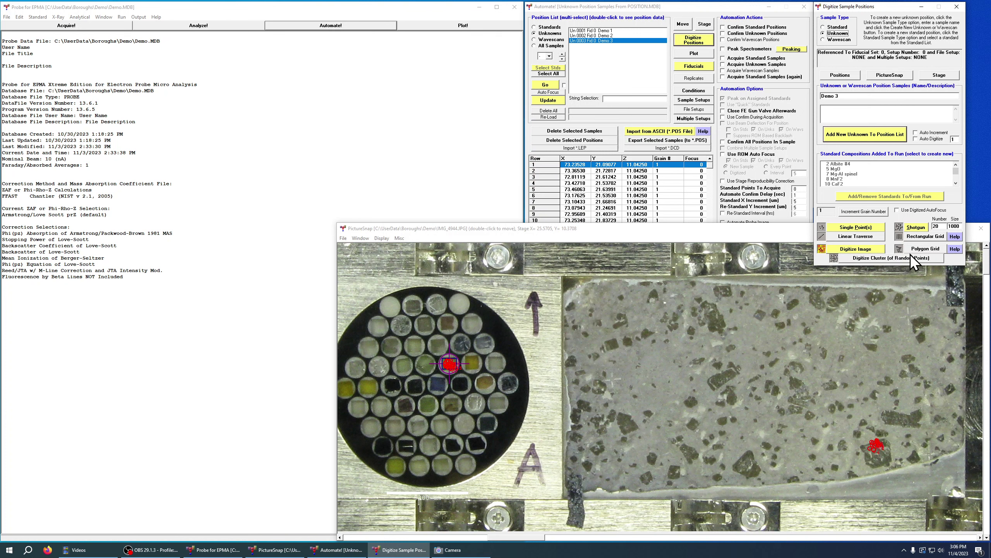
pyautogui.click(920, 249)
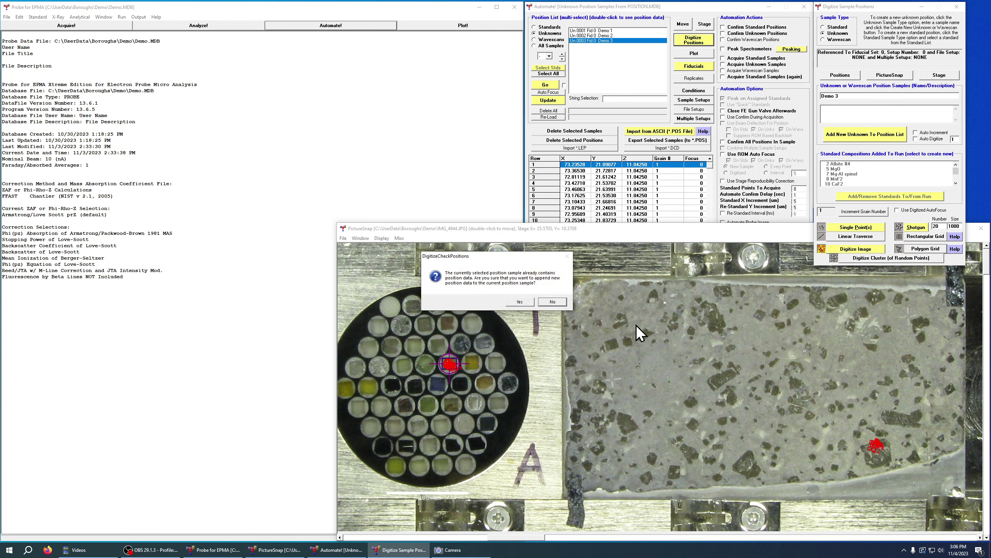
# Cancel the Polygon Grid Parameters without adding points and show Demo 3's shotgun positions in Automate!
pyautogui.click(519, 302)
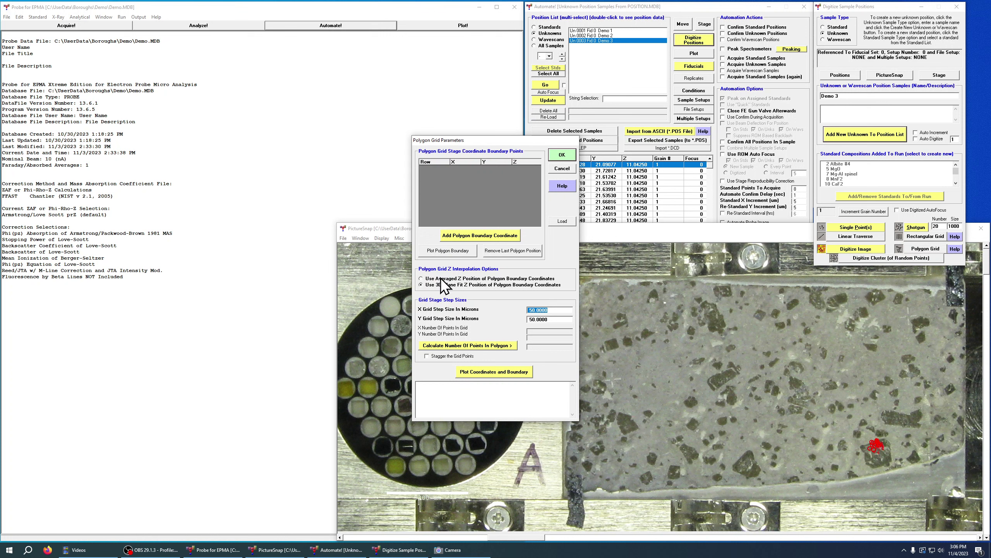
pyautogui.click(565, 168)
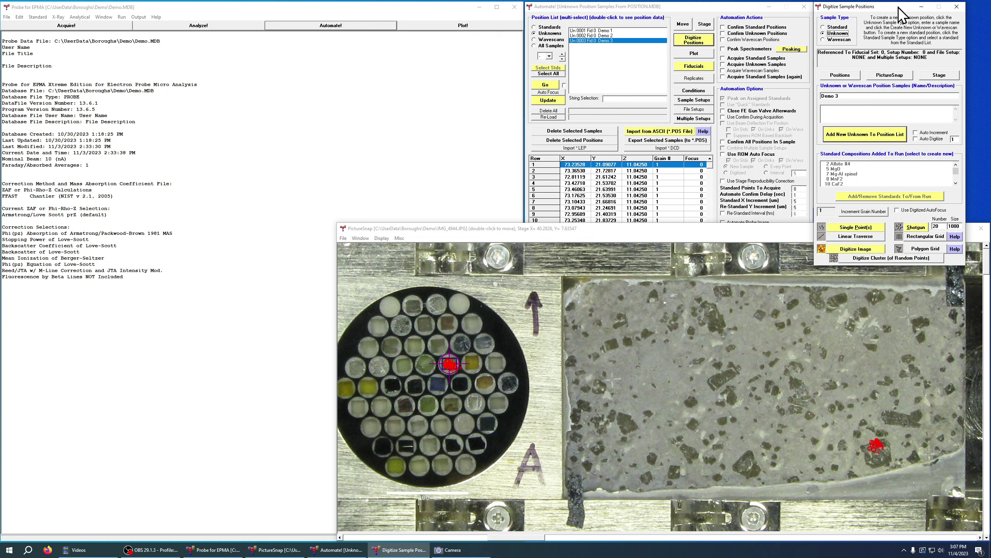
pyautogui.click(736, 9)
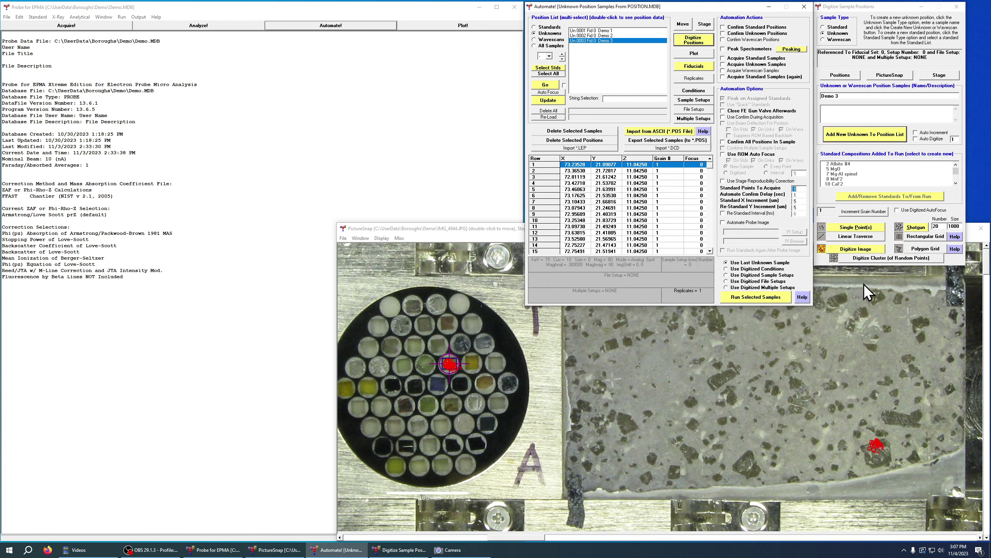